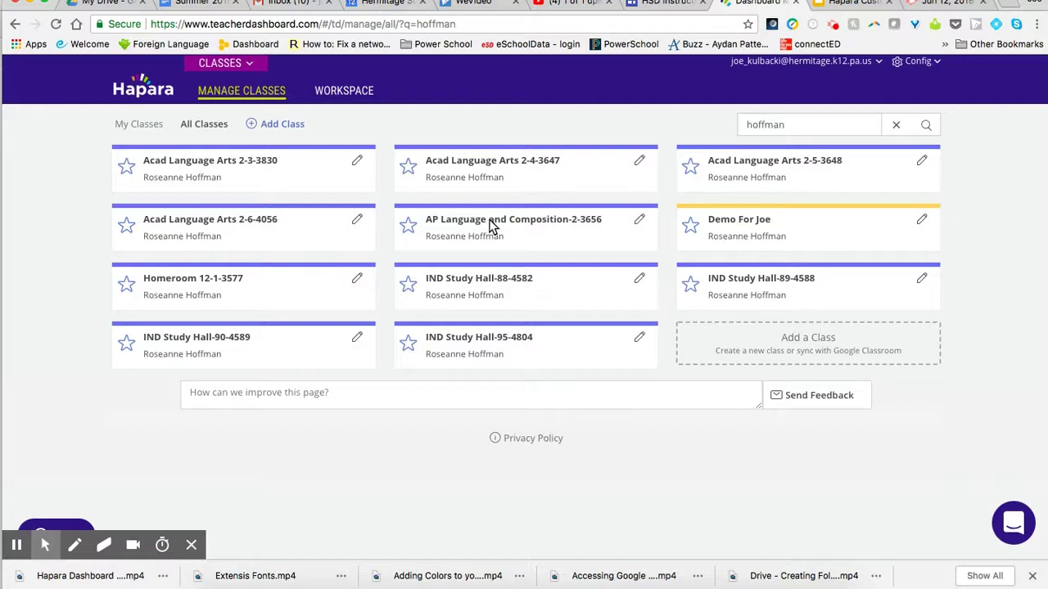
# Open the dashboard of the AP Language and Composition-2-3656 class.
pyautogui.click(492, 221)
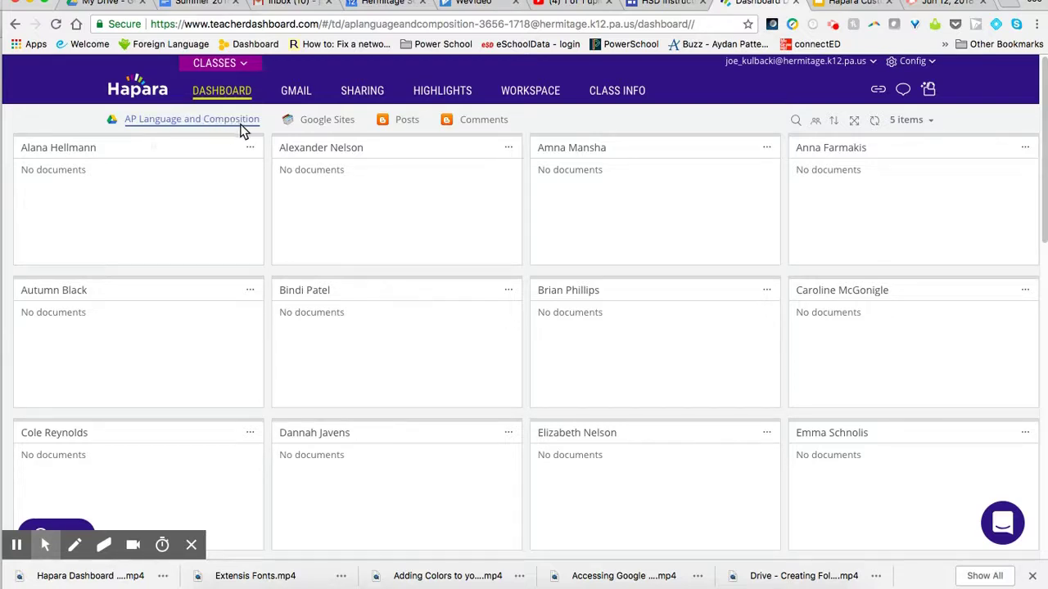
# Switch to the sample student's Chrome profile and view the AP Language and Composition folder in that student's Google Drive.
pyautogui.click(326, 2)
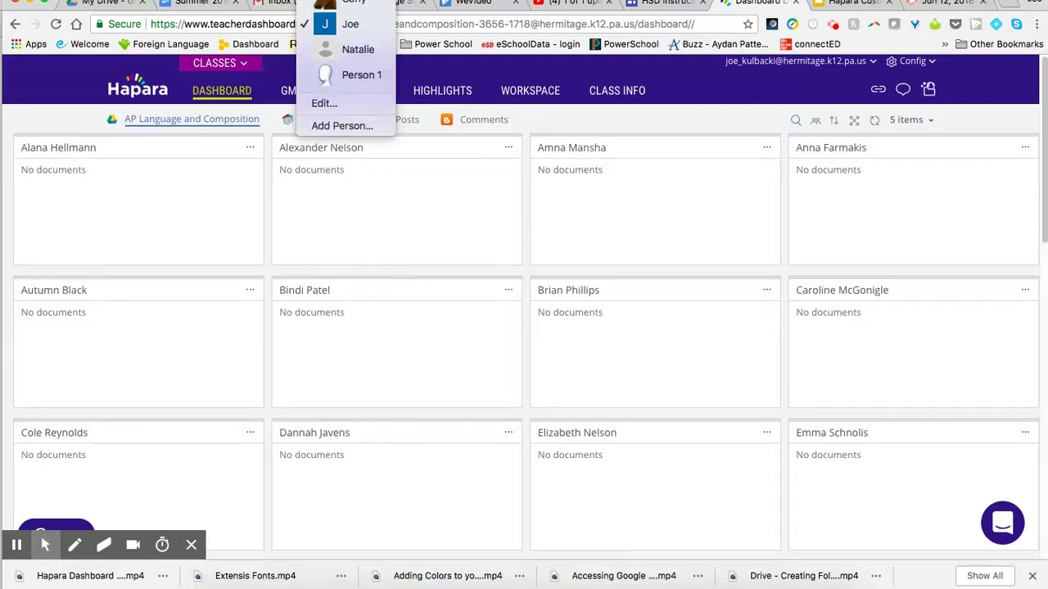
pyautogui.click(328, 50)
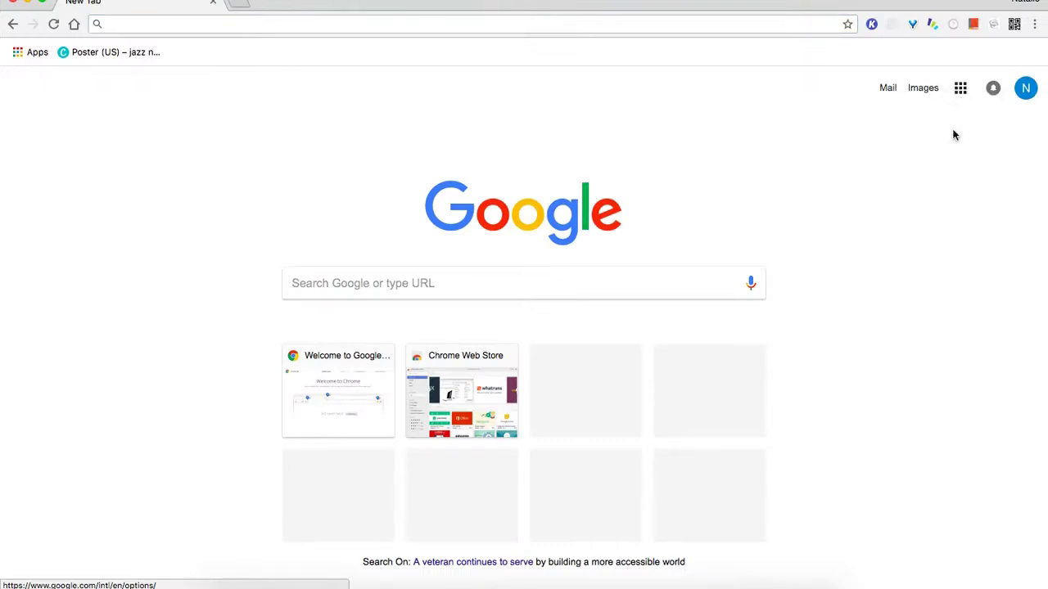
pyautogui.click(960, 87)
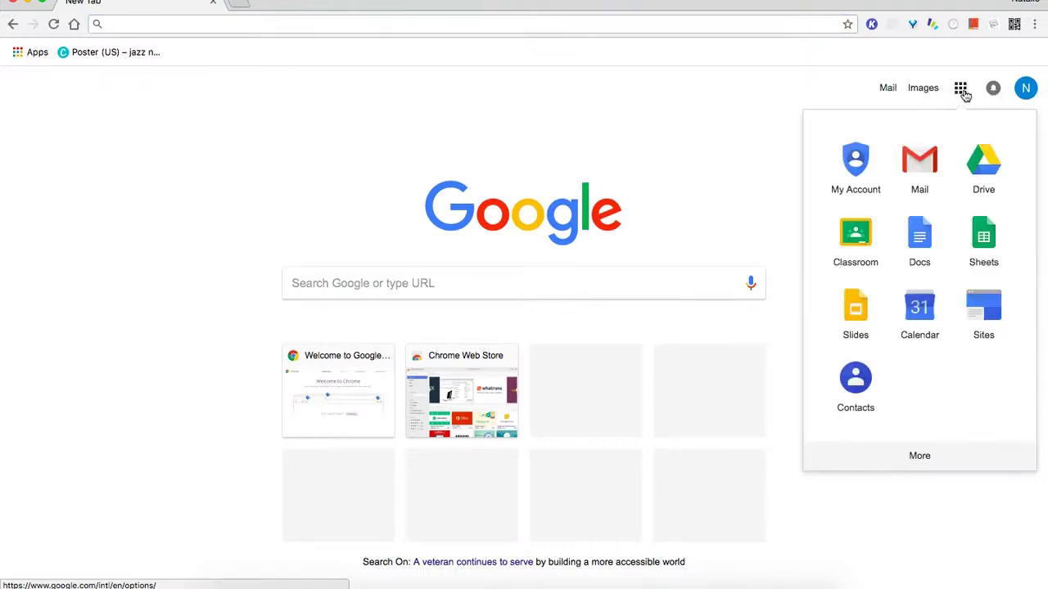
pyautogui.click(986, 168)
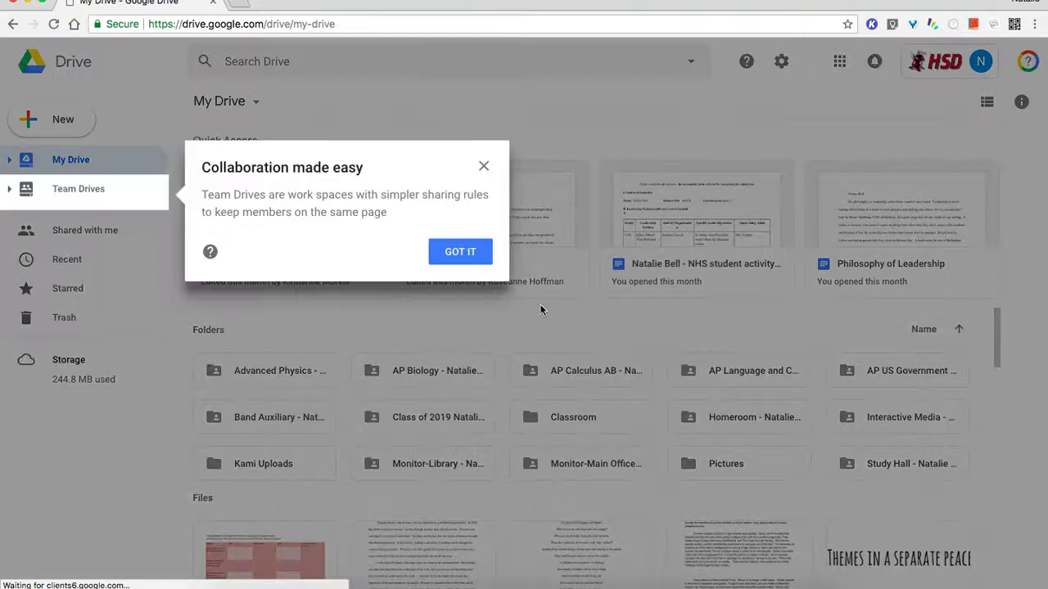
pyautogui.click(460, 252)
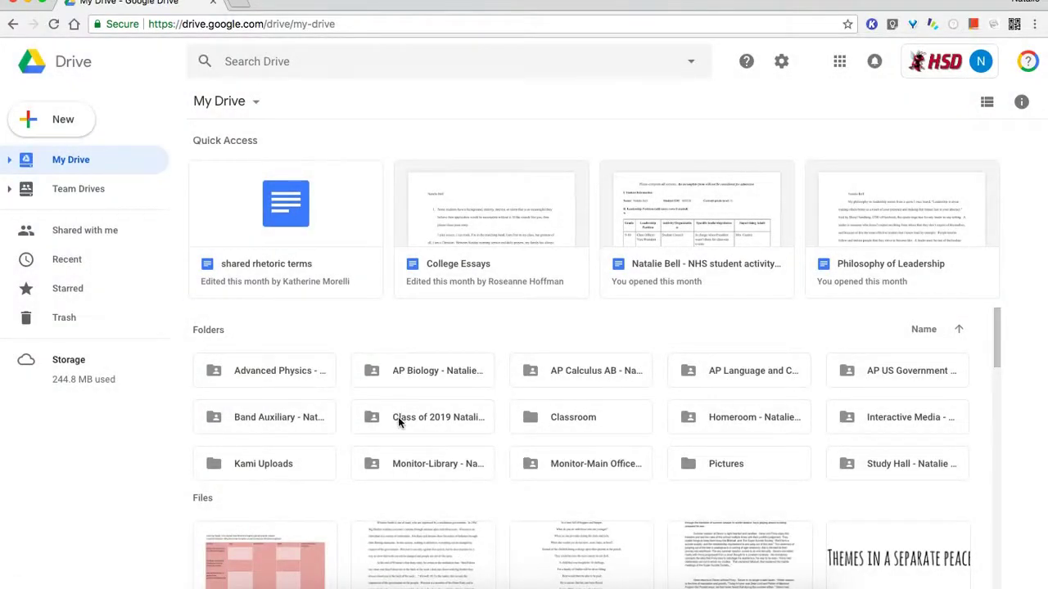
pyautogui.doubleClick(752, 373)
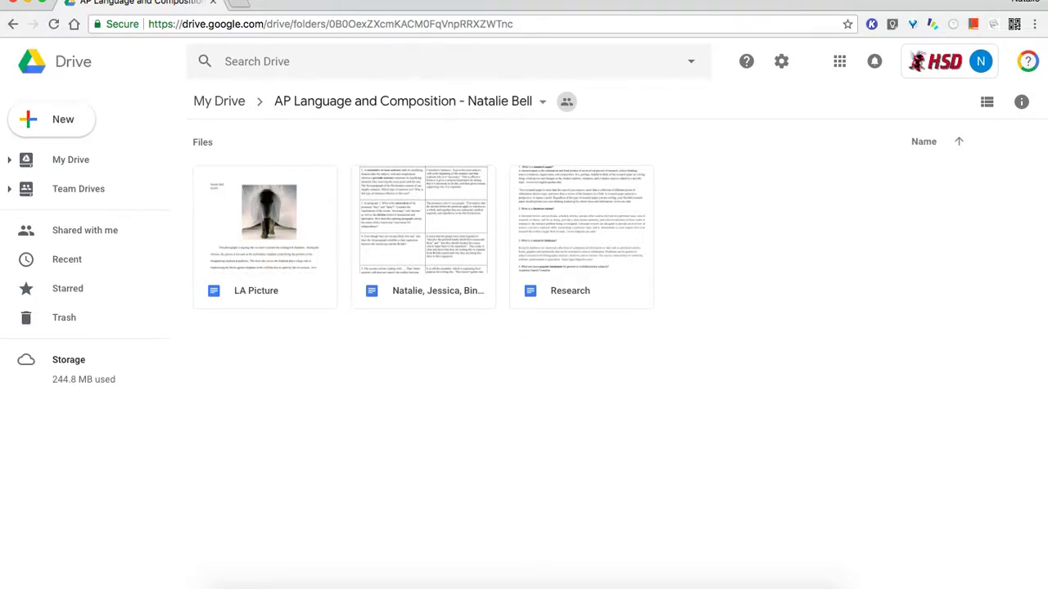
# Return from the student's browser window to the teacher's class dashboard and start Smart Share.
pyautogui.click(316, 1)
pyautogui.click(133, 26)
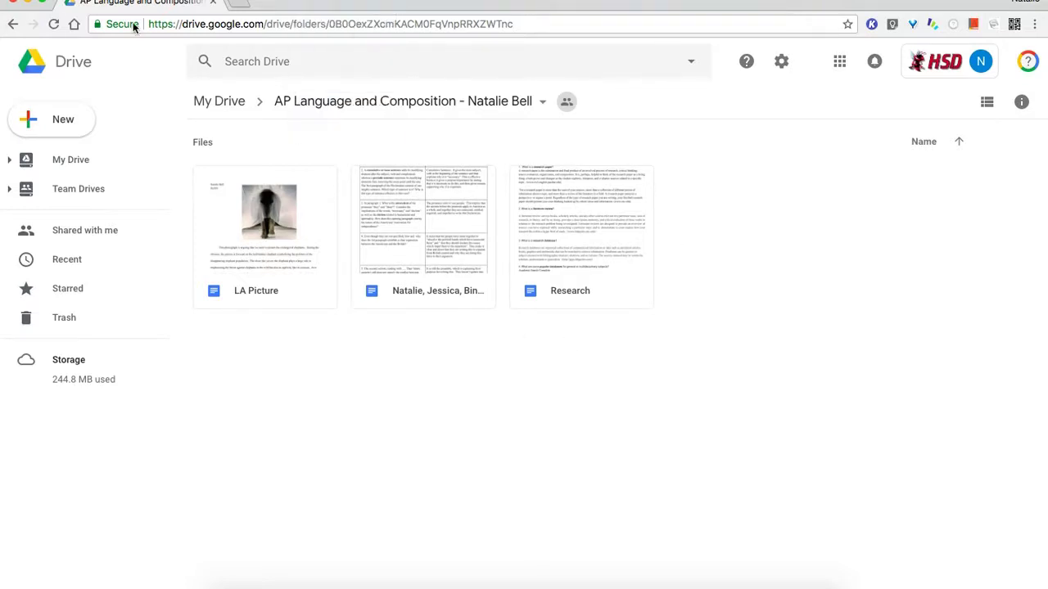
pyautogui.click(27, 6)
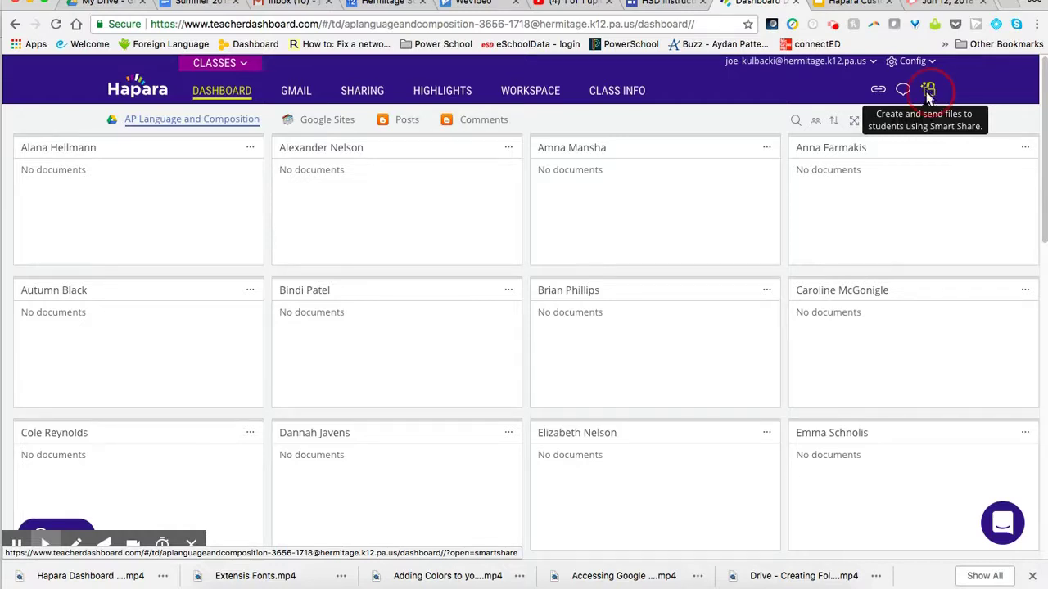
pyautogui.click(929, 91)
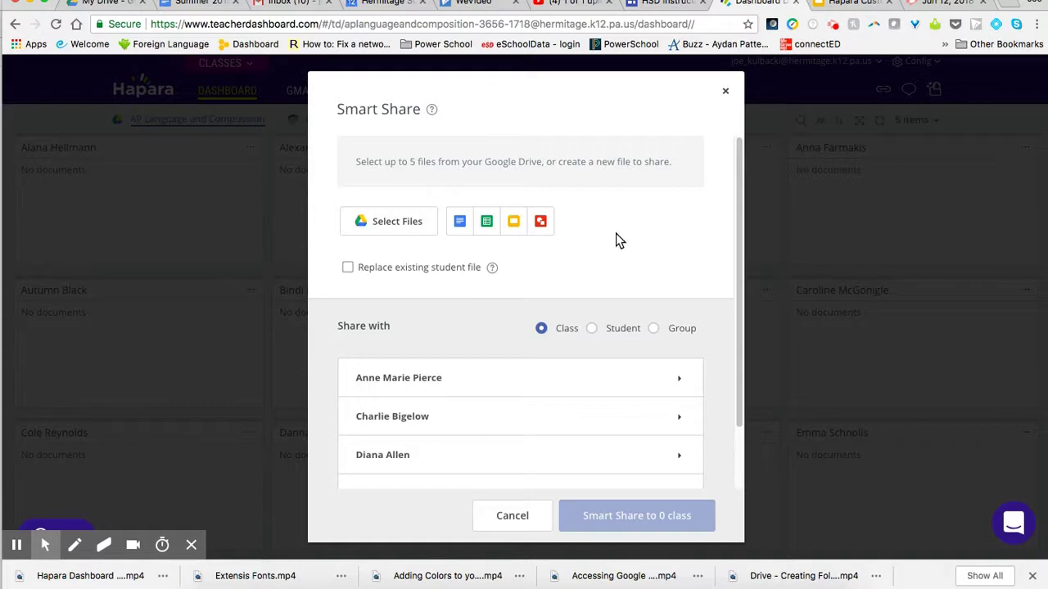
# Add the existing Google Docs file "Untitled document" from My Google Drive to the files being shared.
pyautogui.click(379, 228)
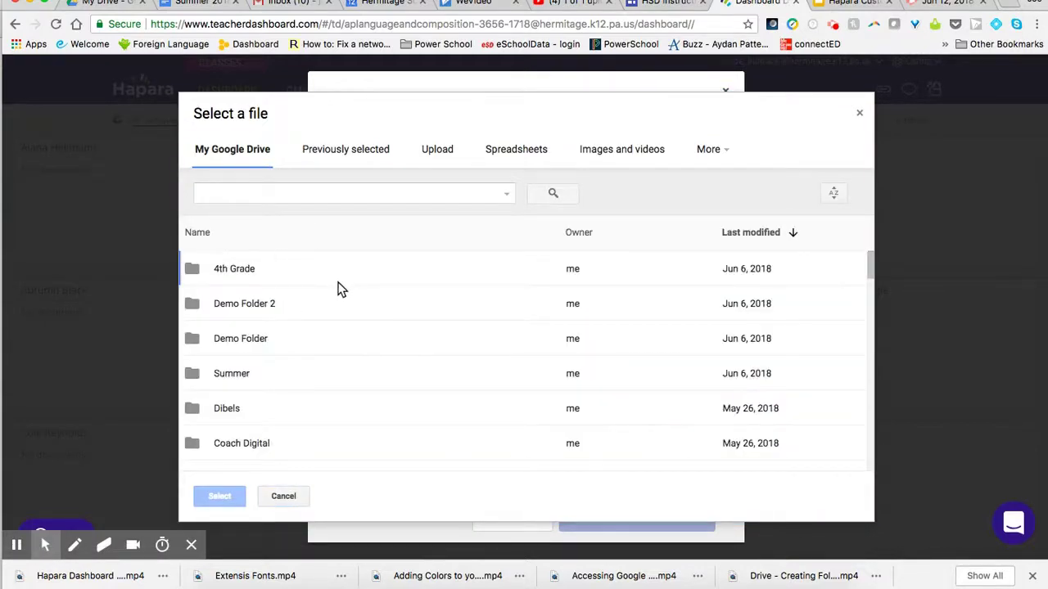
pyautogui.scroll(-15, 342, 291)
pyautogui.scroll(5, 343, 297)
pyautogui.scroll(5, 342, 299)
pyautogui.scroll(-15, 342, 299)
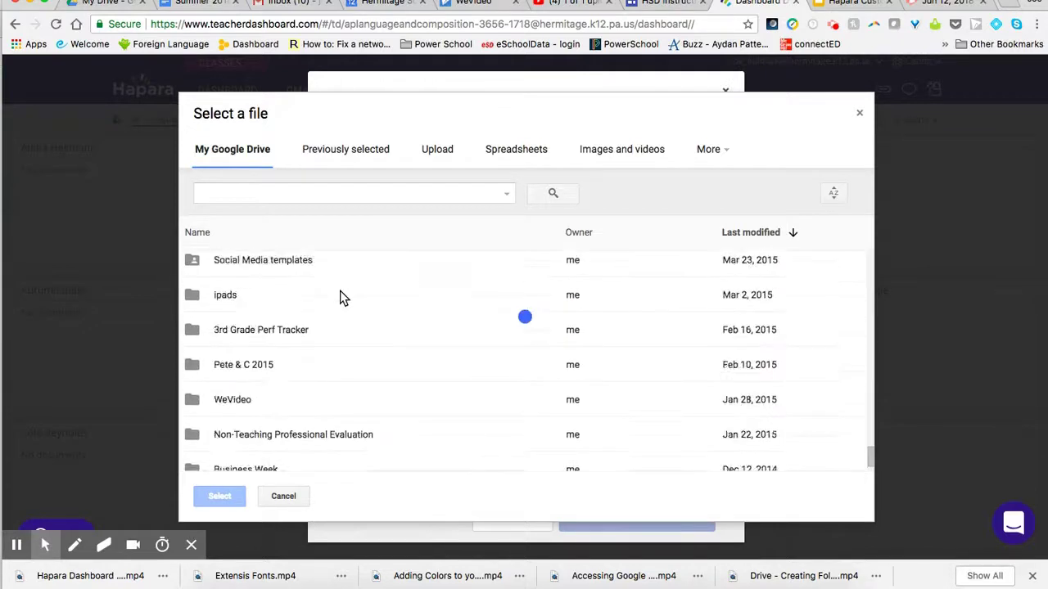
pyautogui.scroll(-5, 358, 323)
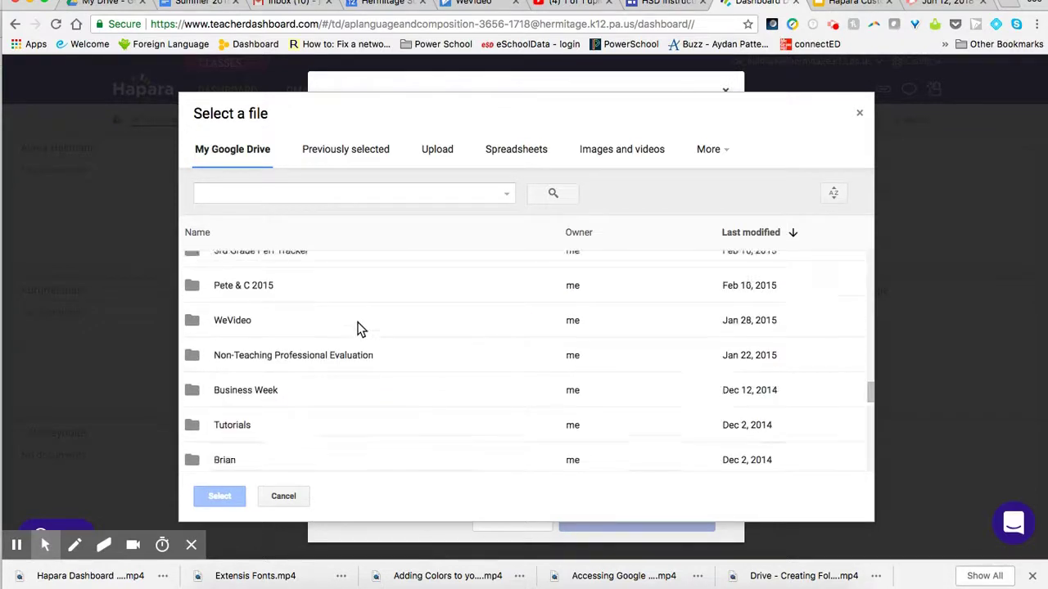
pyautogui.scroll(2, 358, 324)
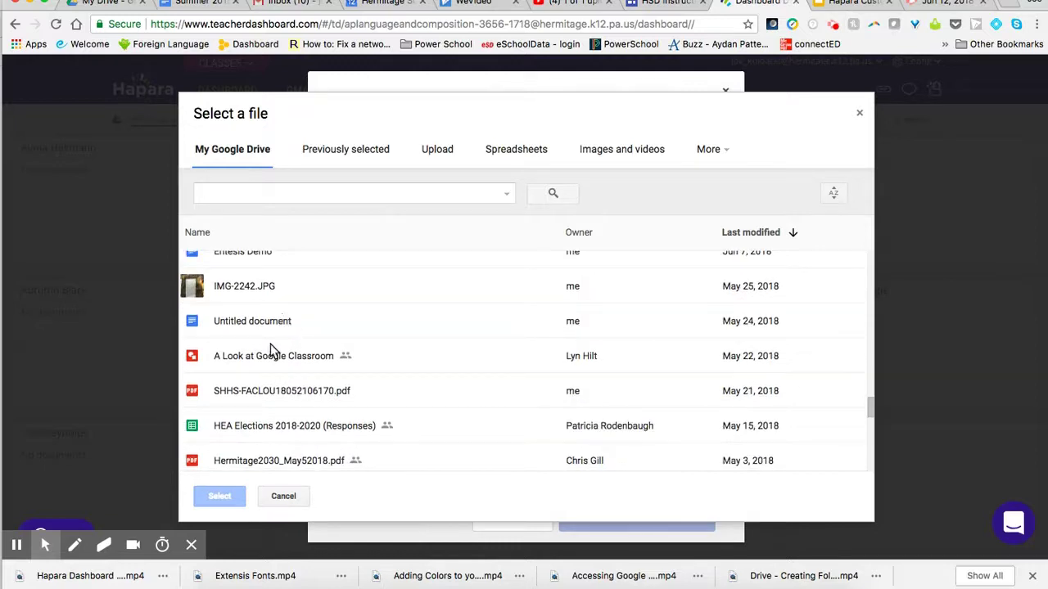
pyautogui.click(276, 325)
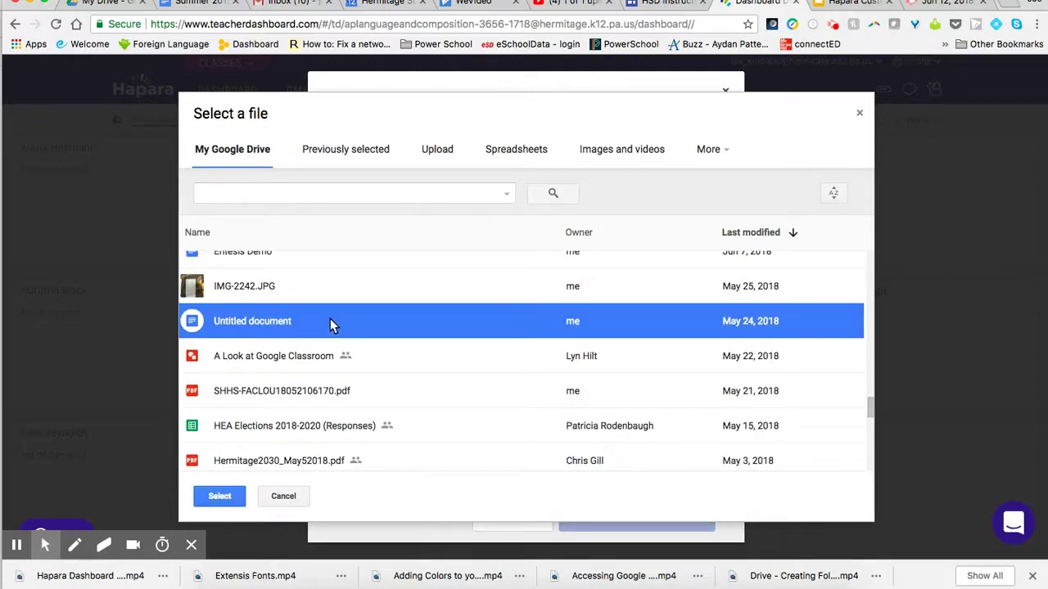
pyautogui.click(226, 495)
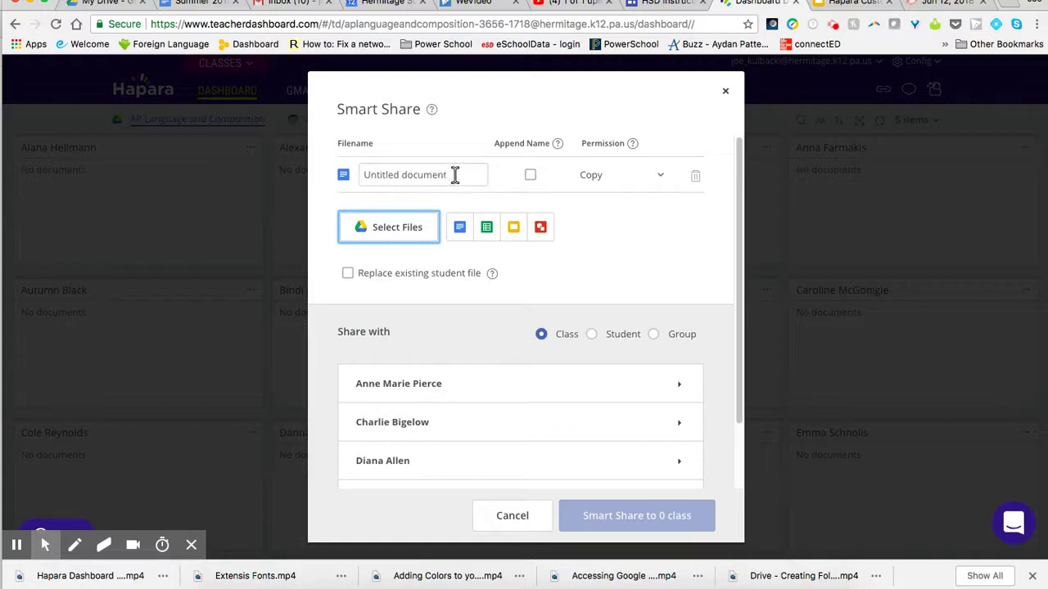
# Enable name appending for "Untitled document" and choose Copy as its permission.
pyautogui.click(530, 177)
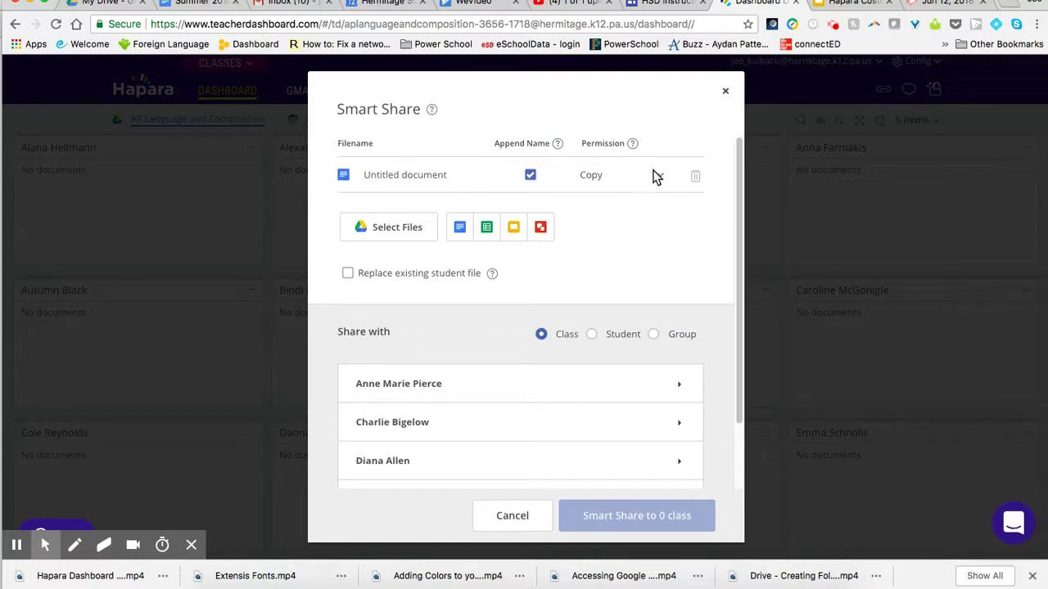
pyautogui.click(661, 179)
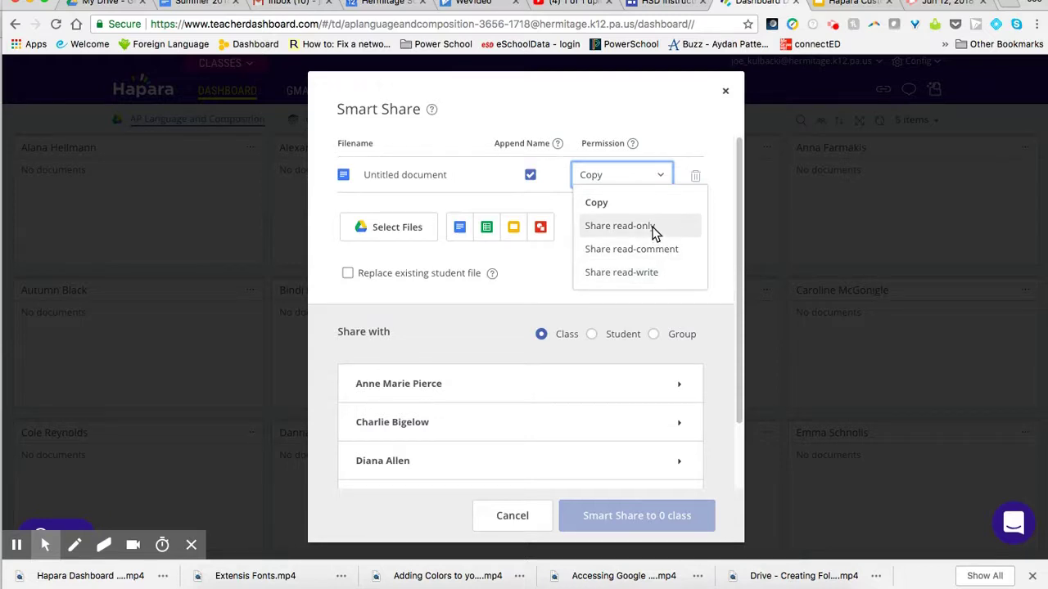
pyautogui.click(616, 206)
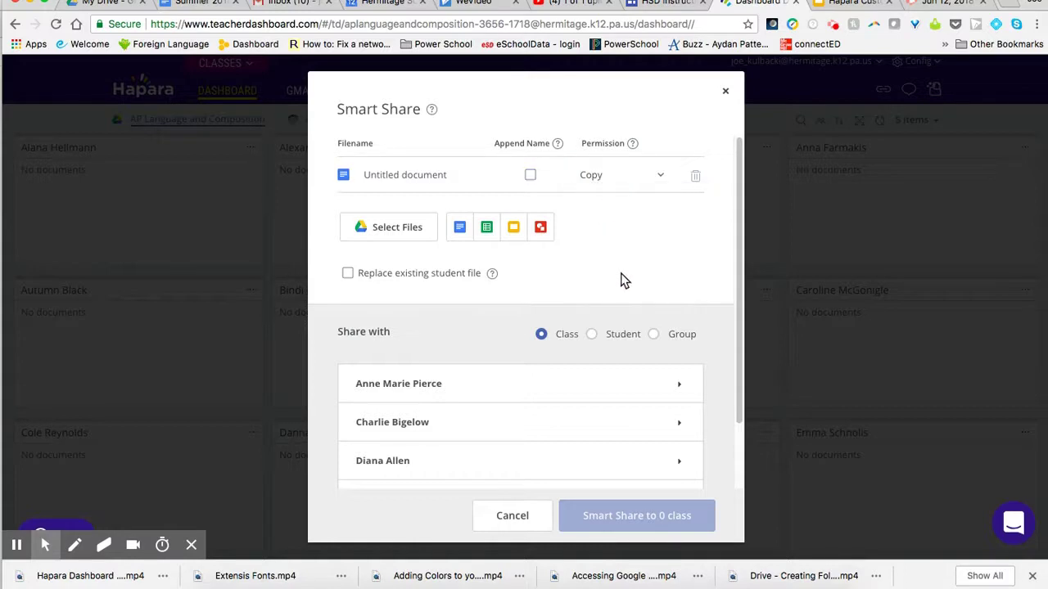
# Add a new Google Slides presentation to the share and name it "Demo From Mr" followed by the teacher's surname.
pyautogui.click(513, 229)
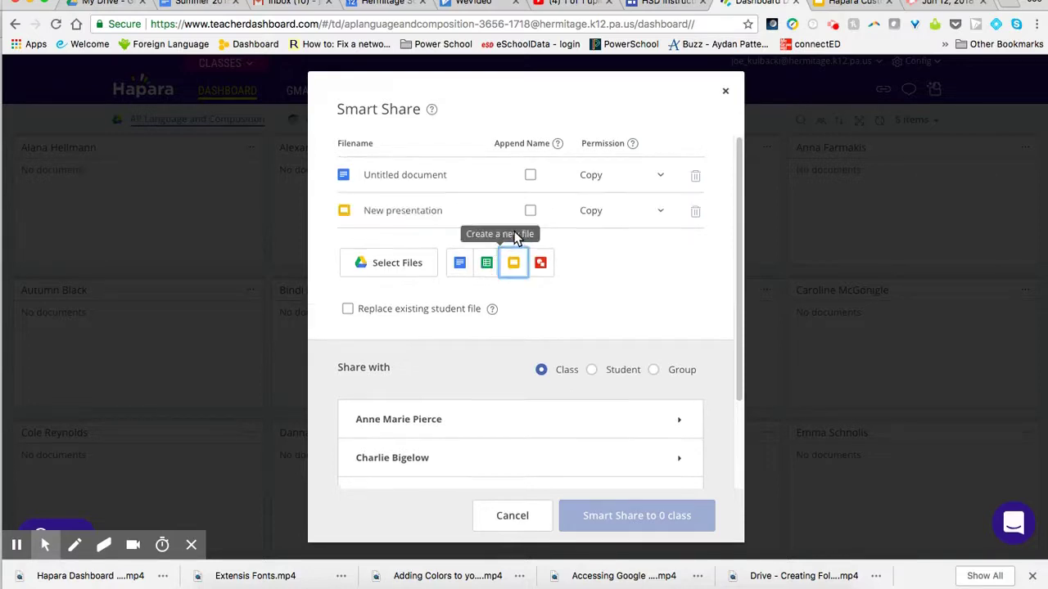
pyautogui.doubleClick(375, 211)
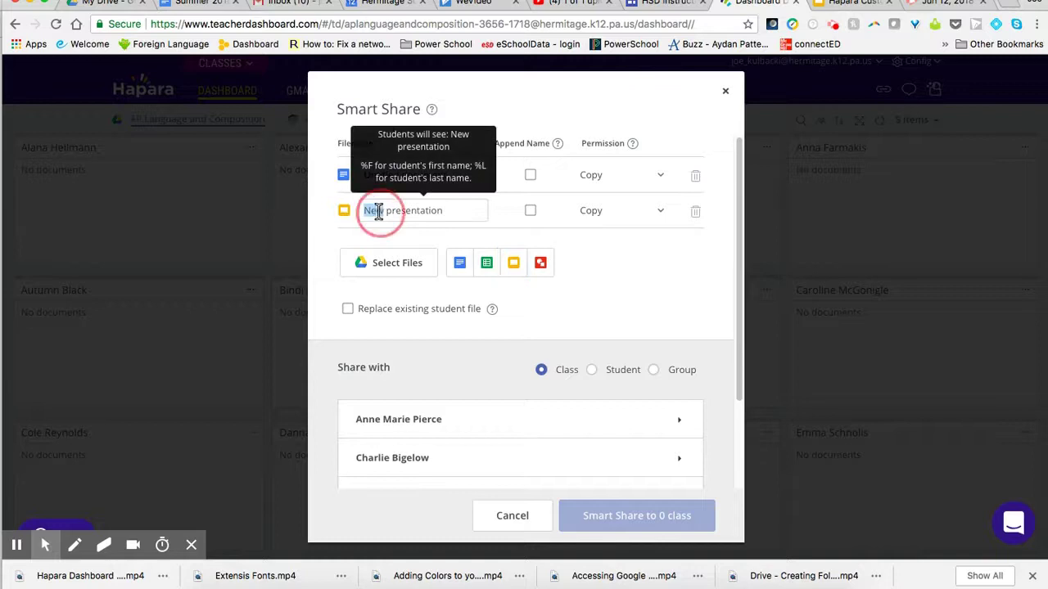
pyautogui.moveTo(435, 211); pyautogui.dragTo(355, 222)
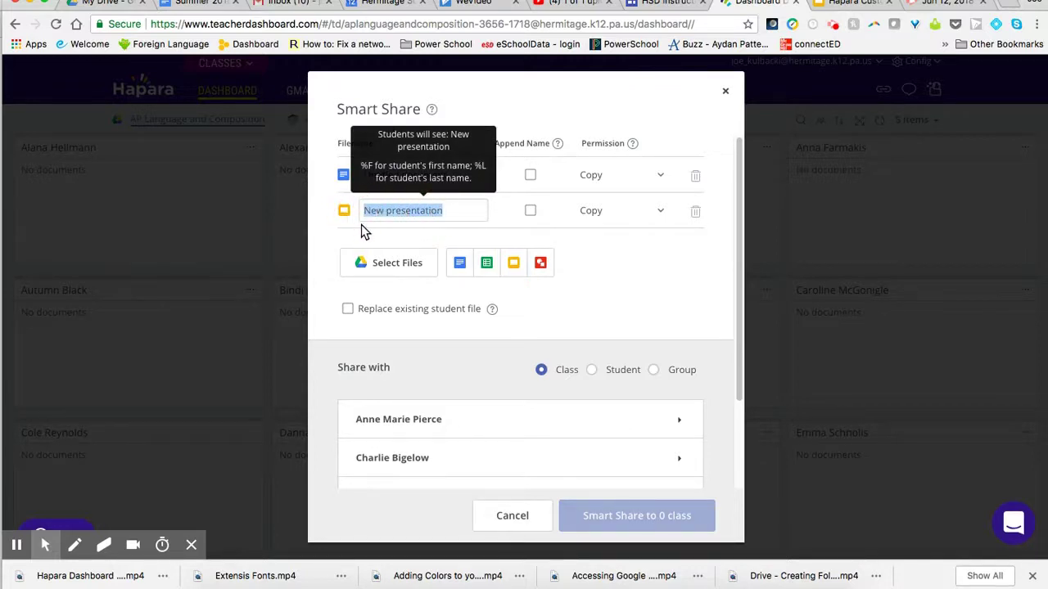
pyautogui.write('Demo')
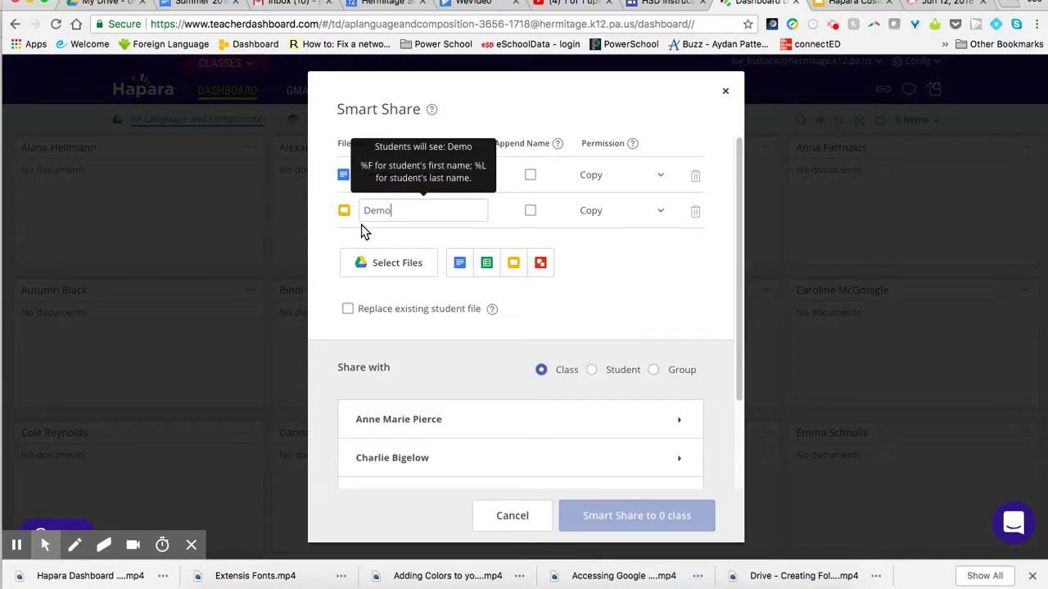
pyautogui.write(' From')
pyautogui.press('BackSpace')
pyautogui.press('BackSpace')
pyautogui.write('m Mr')
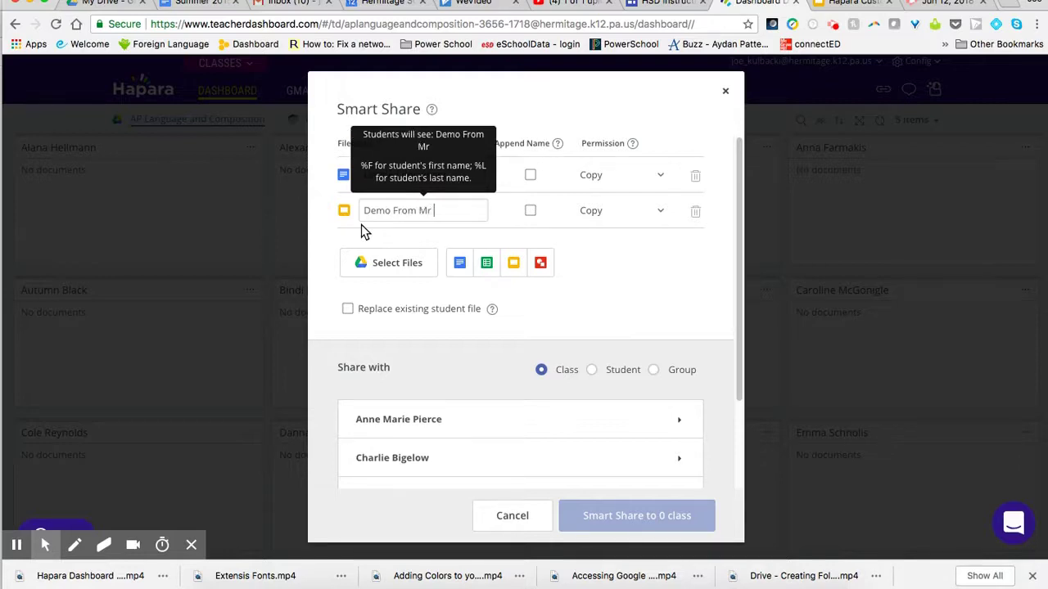
pyautogui.write(' Kulbacki')
# Enable name appending for both the document and the new presentation.
pyautogui.click(530, 175)
pyautogui.click(531, 211)
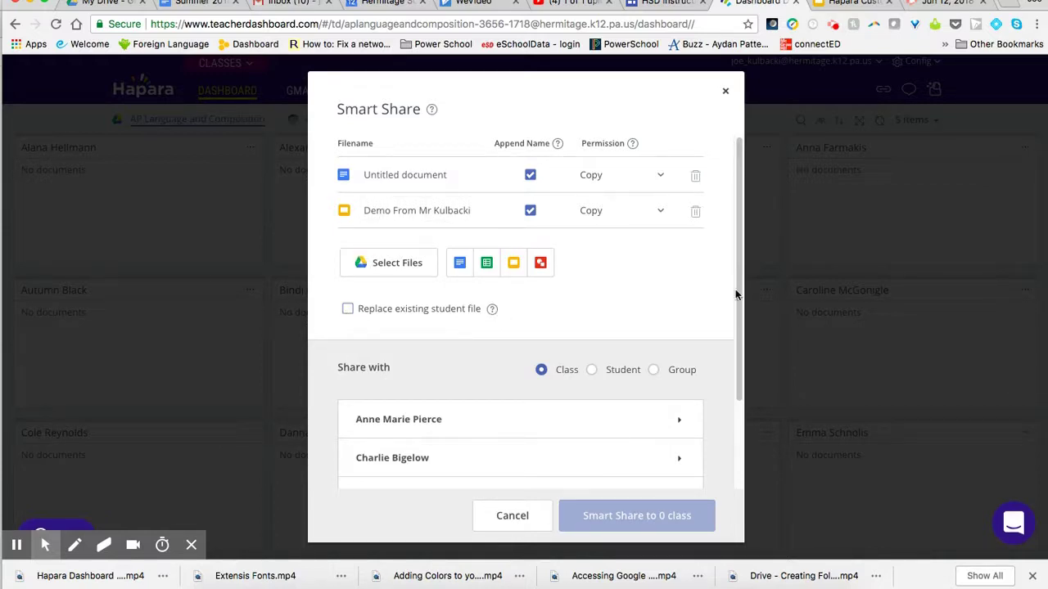
# Examine the folder options offered under the first entry of the class sharing list.
pyautogui.moveTo(736, 295); pyautogui.dragTo(738, 396)
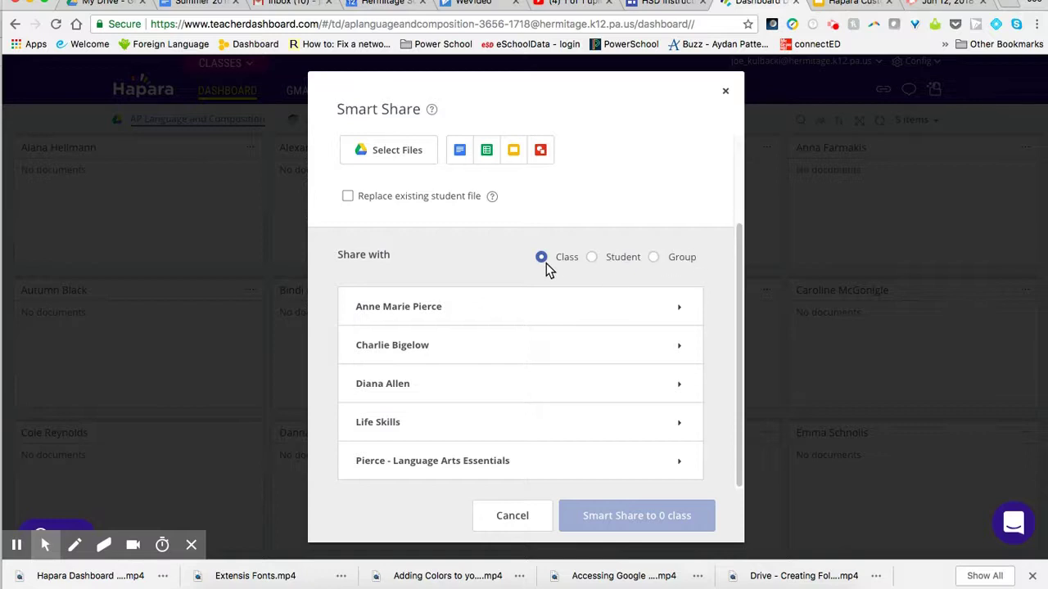
pyautogui.click(678, 308)
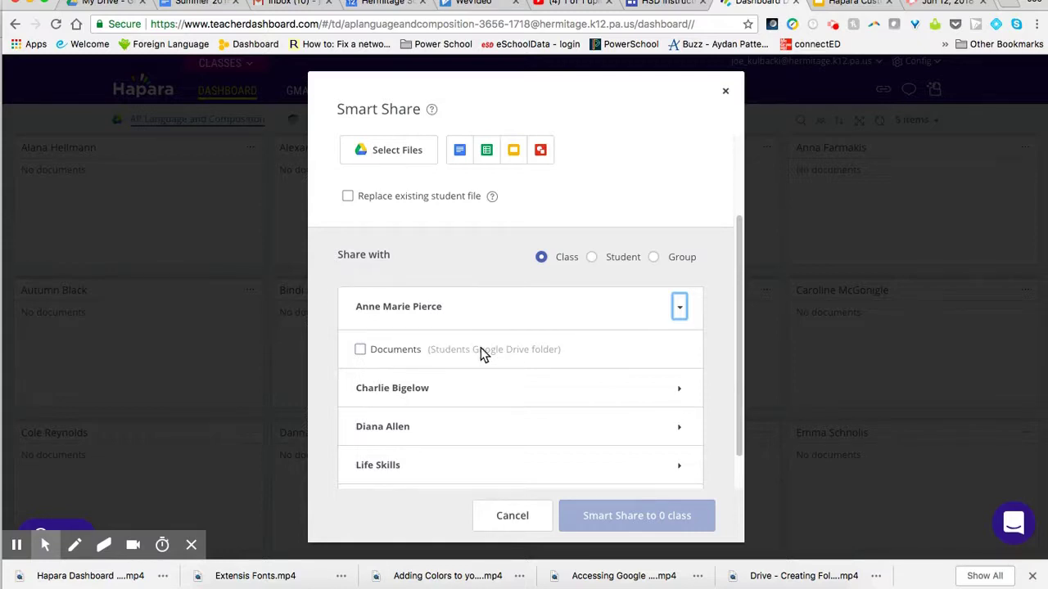
pyautogui.click(546, 327)
pyautogui.click(423, 309)
# Set sharing to individual students and select only the sample student whose Drive was viewed, keeping the AP Language and Composition folder.
pyautogui.click(591, 261)
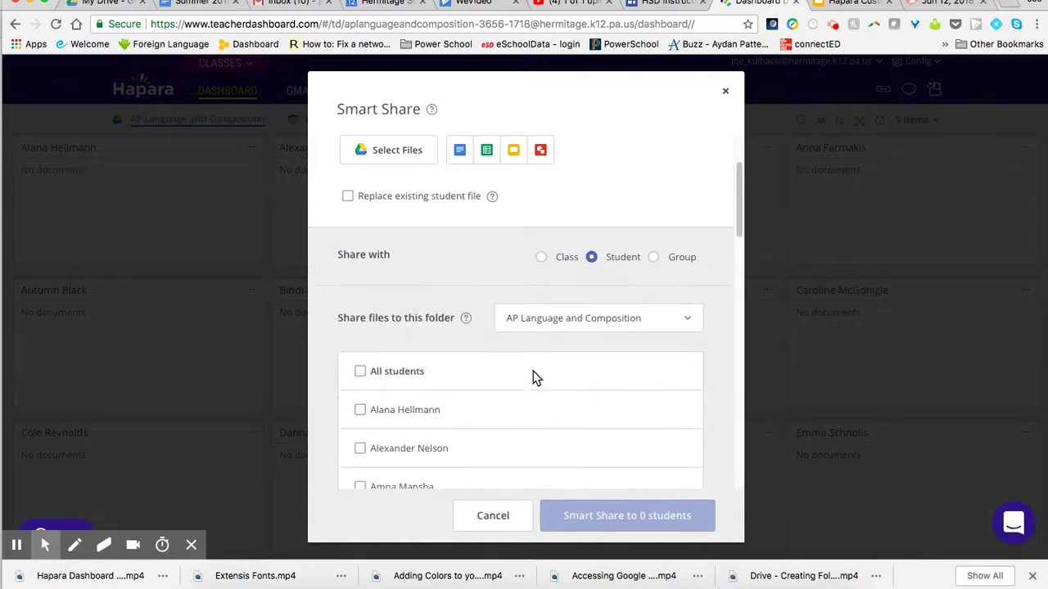
pyautogui.scroll(2, 533, 375)
pyautogui.scroll(-15, 532, 376)
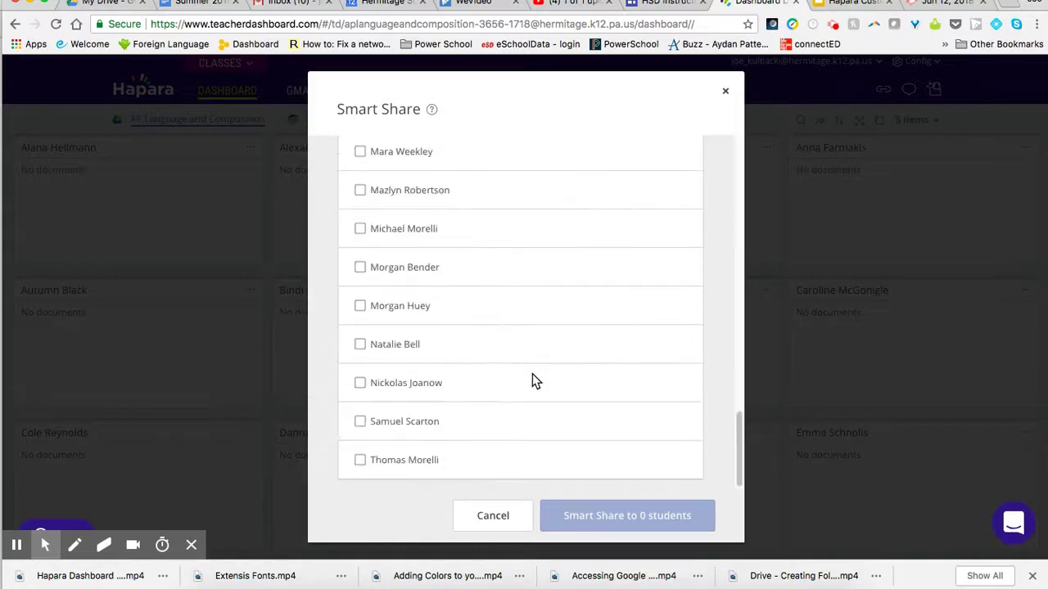
pyautogui.scroll(12, 503, 353)
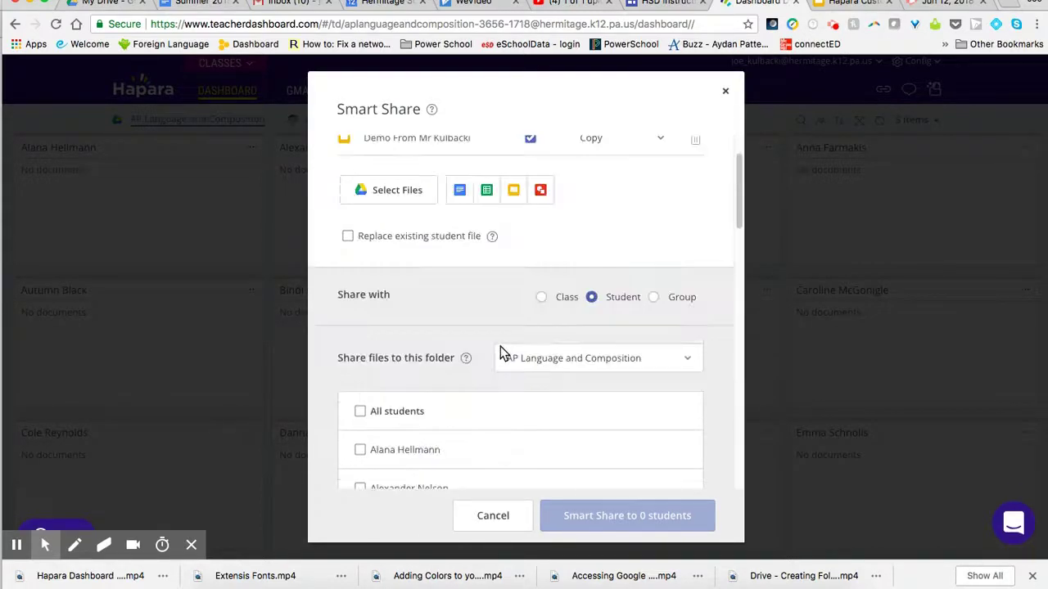
pyautogui.scroll(-8, 332, 398)
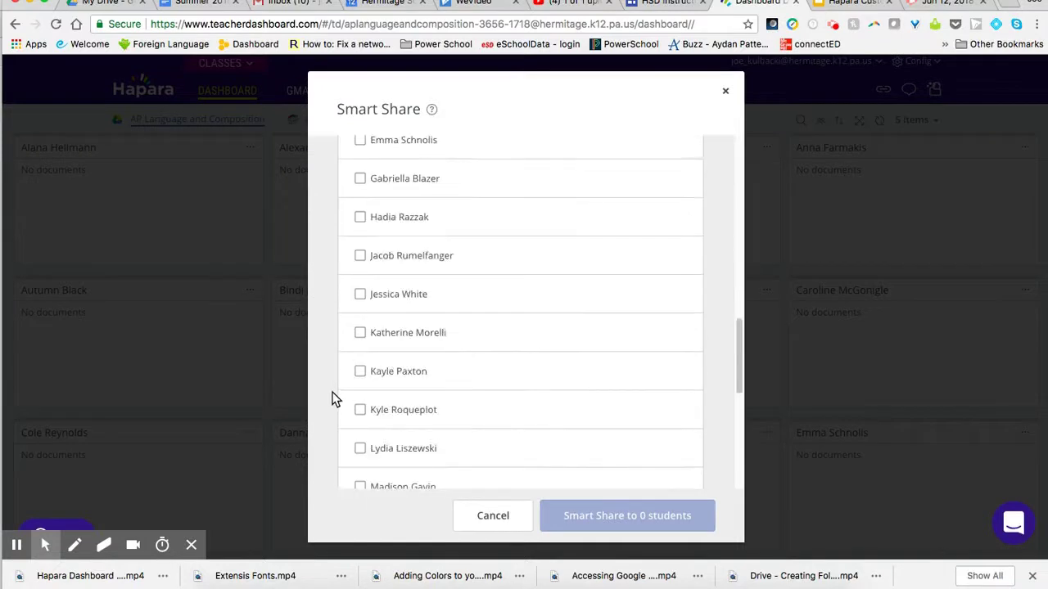
pyautogui.scroll(-5, 331, 398)
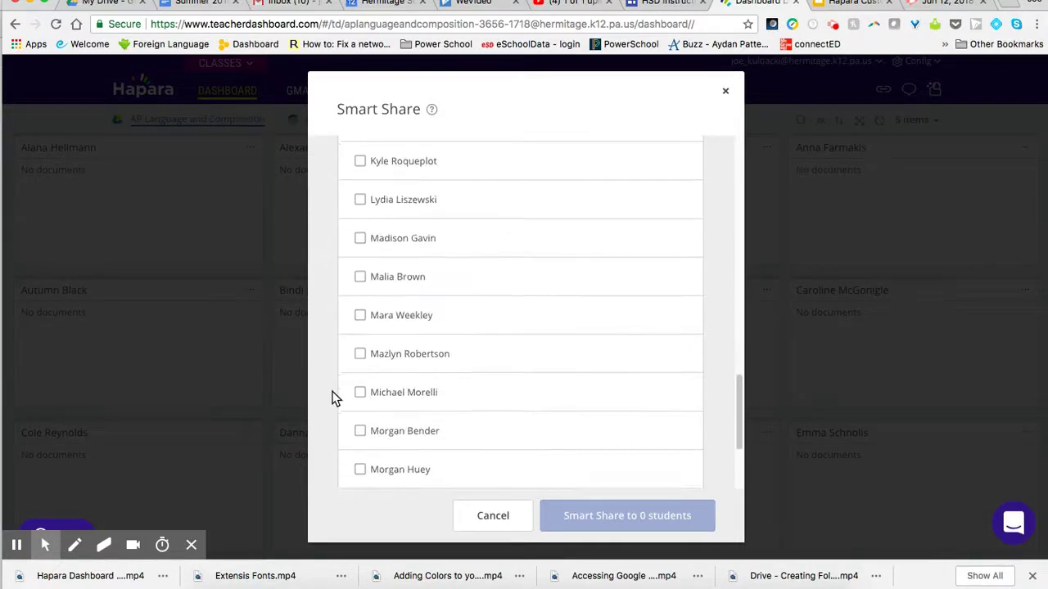
pyautogui.click(361, 366)
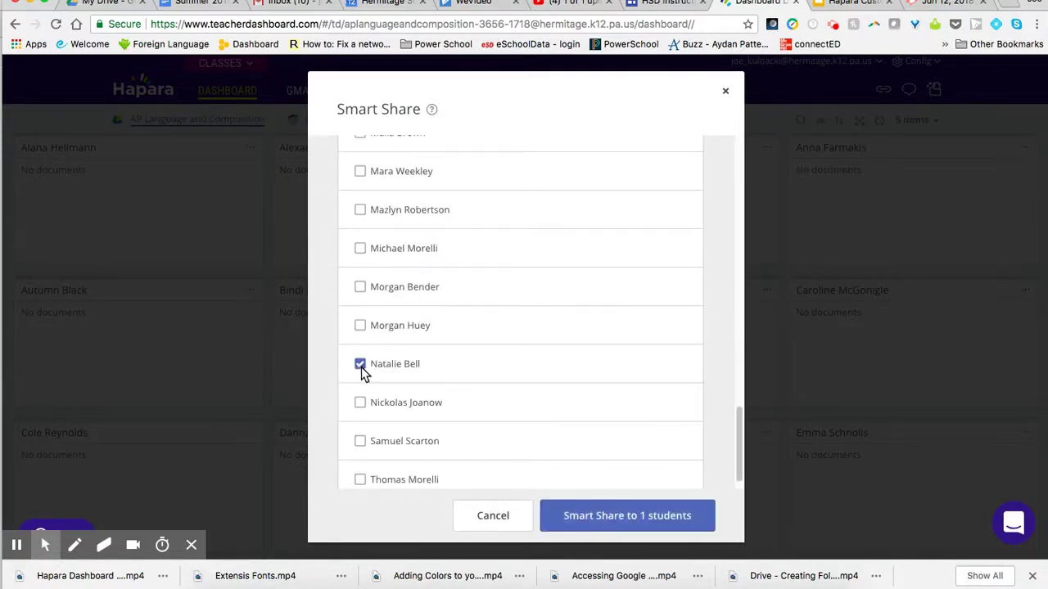
pyautogui.scroll(5, 466, 367)
pyautogui.scroll(8, 465, 367)
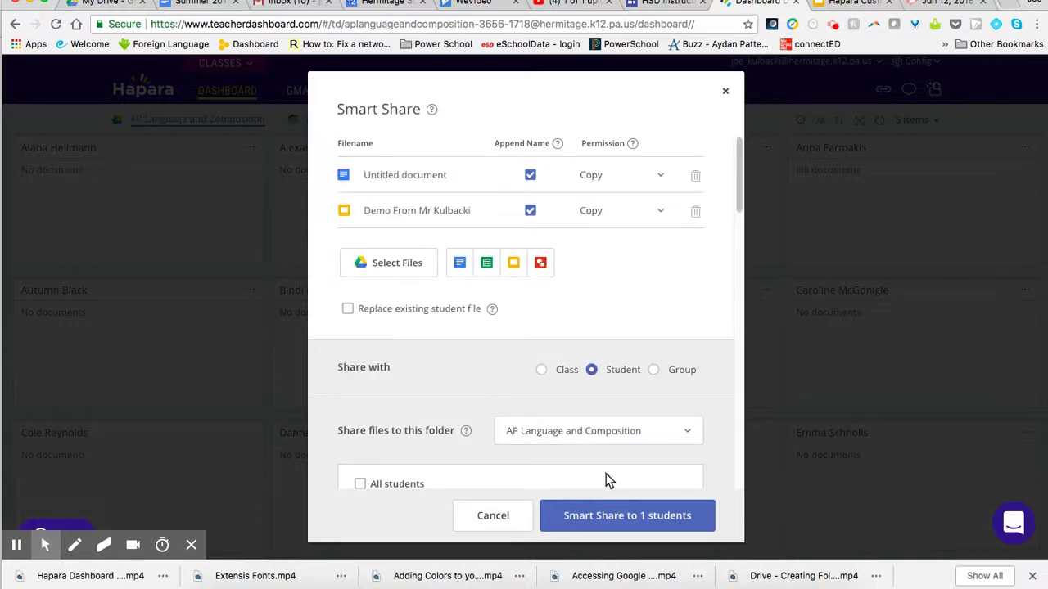
pyautogui.scroll(-1, 515, 379)
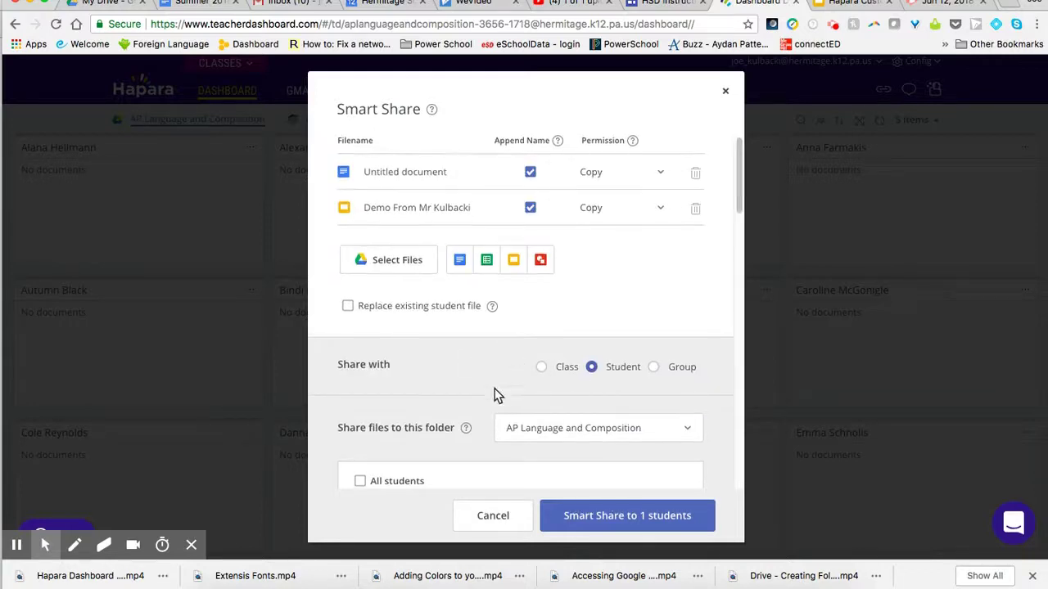
# Try sharing by group instead, narrowing the selection from all groups to Group 1 only and clearing it again.
pyautogui.click(654, 367)
pyautogui.scroll(-5, 549, 398)
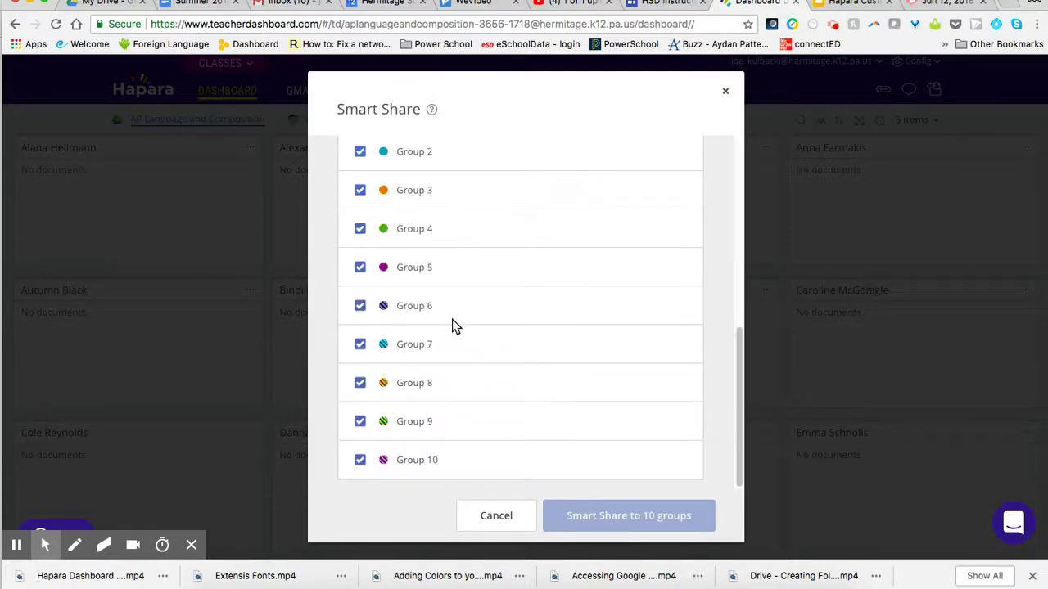
pyautogui.moveTo(737, 355); pyautogui.dragTo(750, 299)
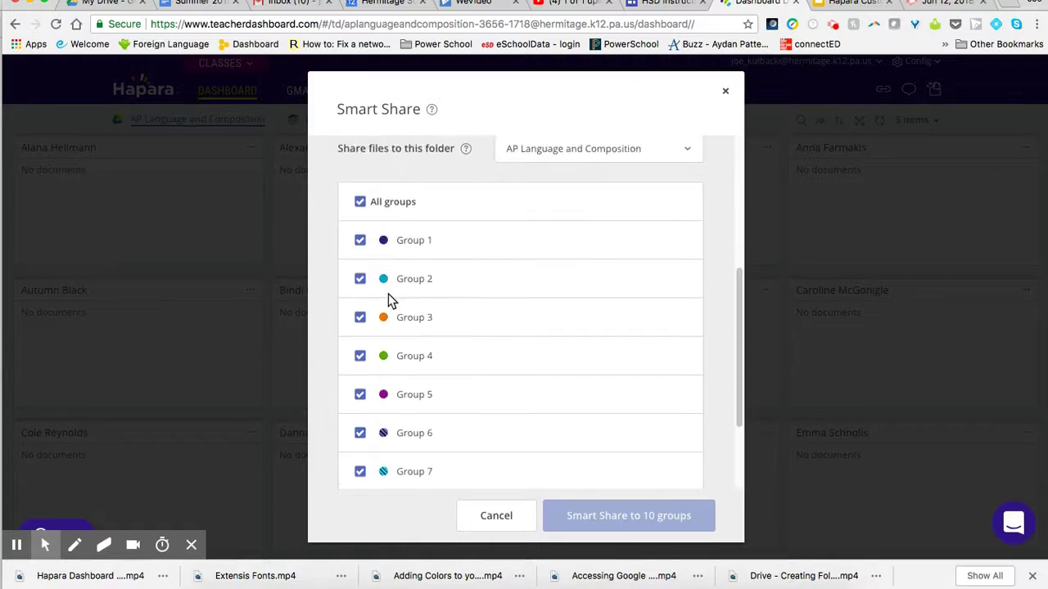
pyautogui.click(362, 242)
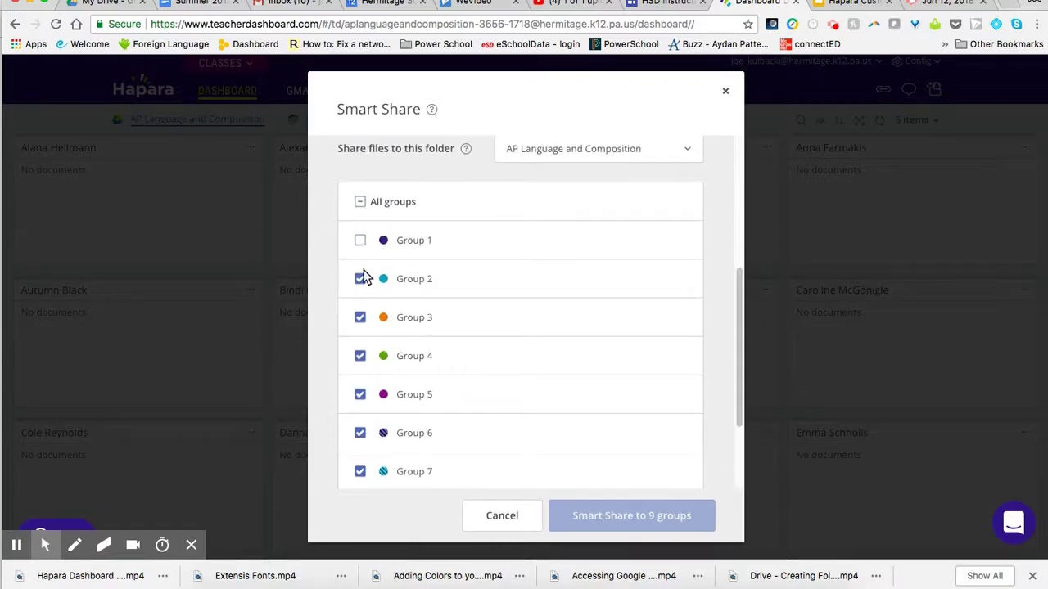
pyautogui.click(361, 240)
pyautogui.click(361, 203)
pyautogui.click(361, 241)
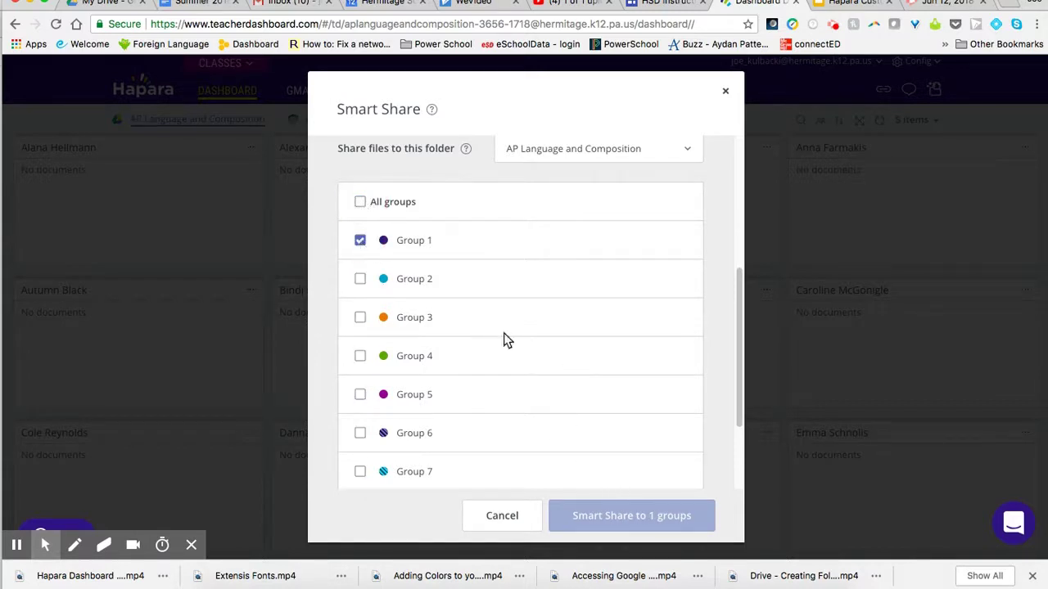
pyautogui.click(361, 241)
pyautogui.scroll(-3, 550, 300)
pyautogui.scroll(5, 550, 299)
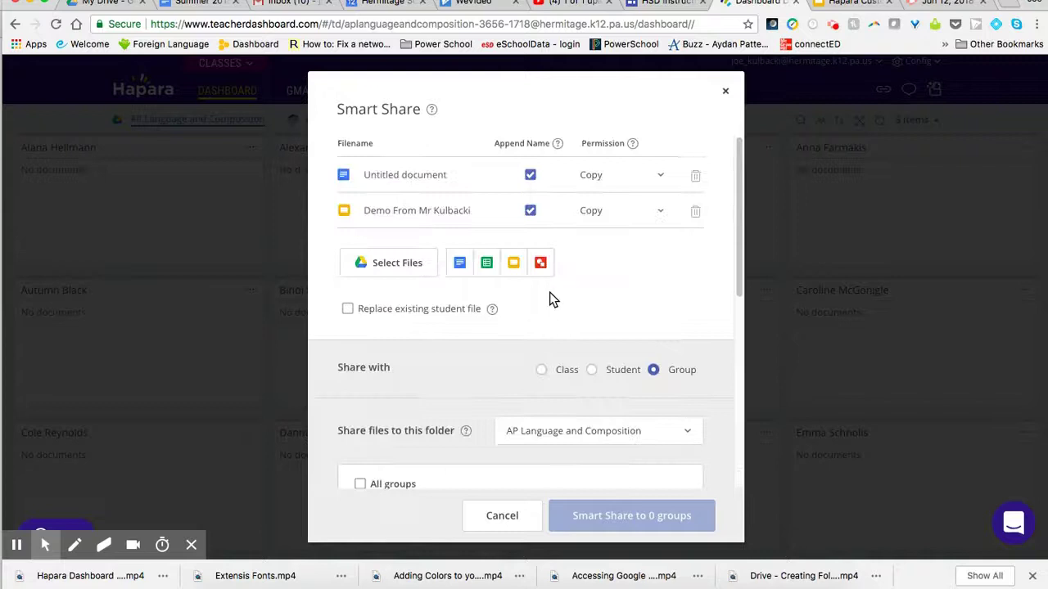
# Return sharing to individual students and Smart Share both files to the one selected student.
pyautogui.click(596, 369)
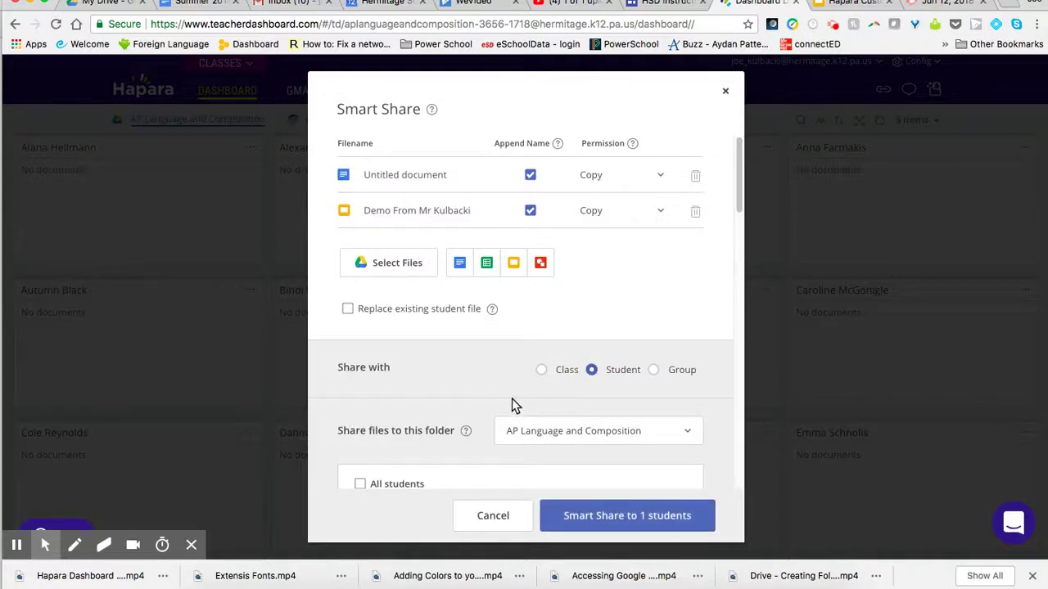
pyautogui.scroll(-15, 524, 409)
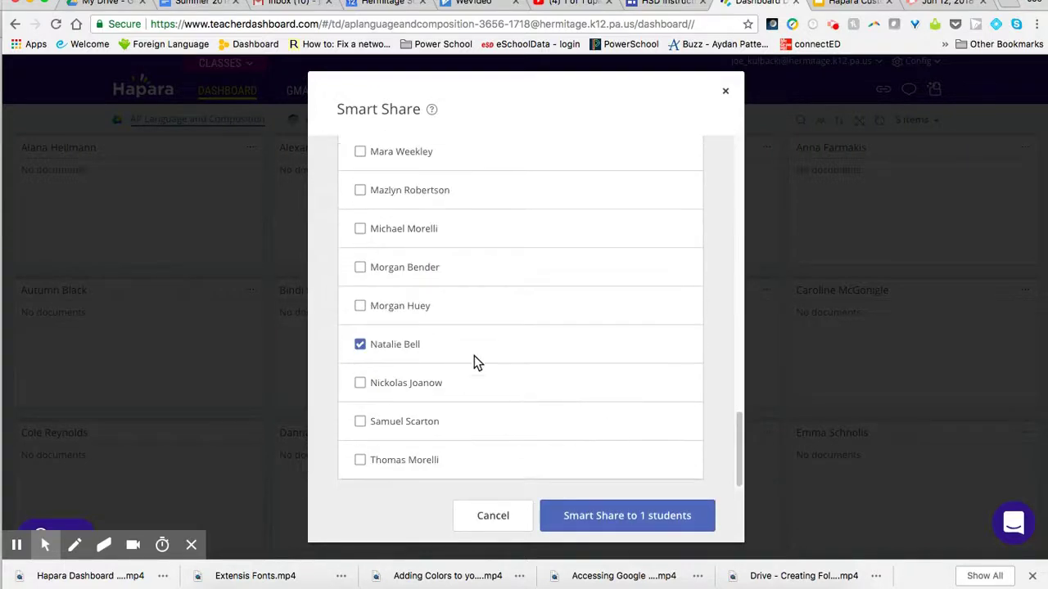
pyautogui.scroll(10, 562, 388)
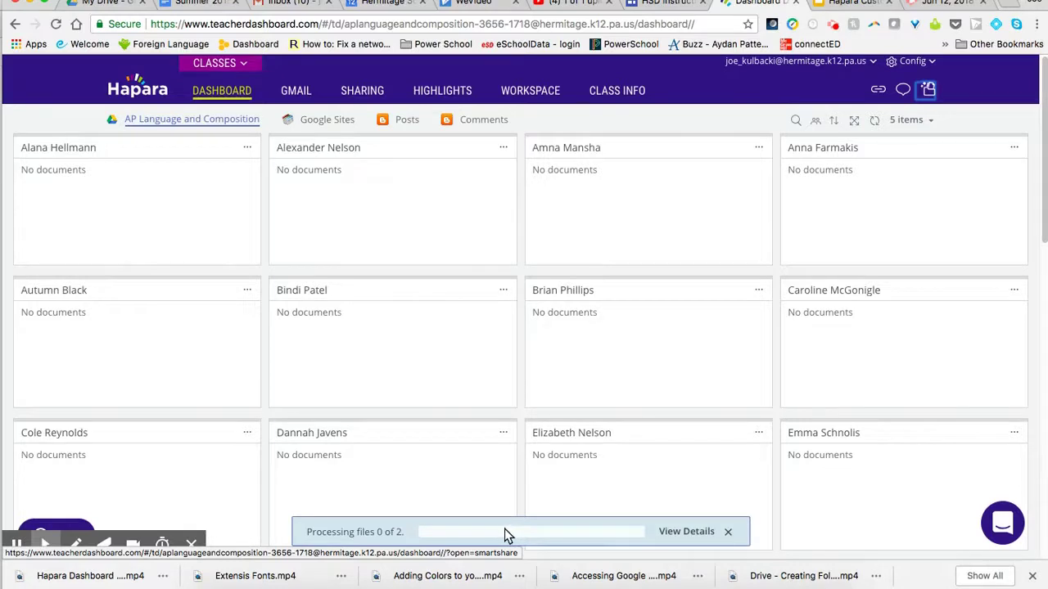
# Check the two distributed files on the student's dashboard tile and in the student's AP Language and Composition folder in Google Drive.
pyautogui.scroll(-15, 652, 384)
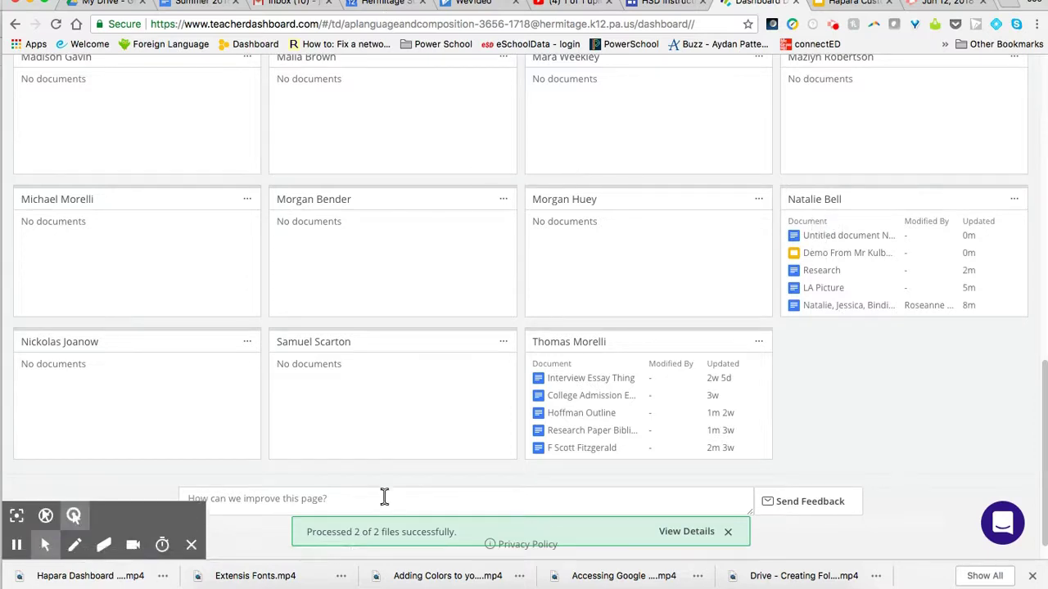
pyautogui.click(759, 565)
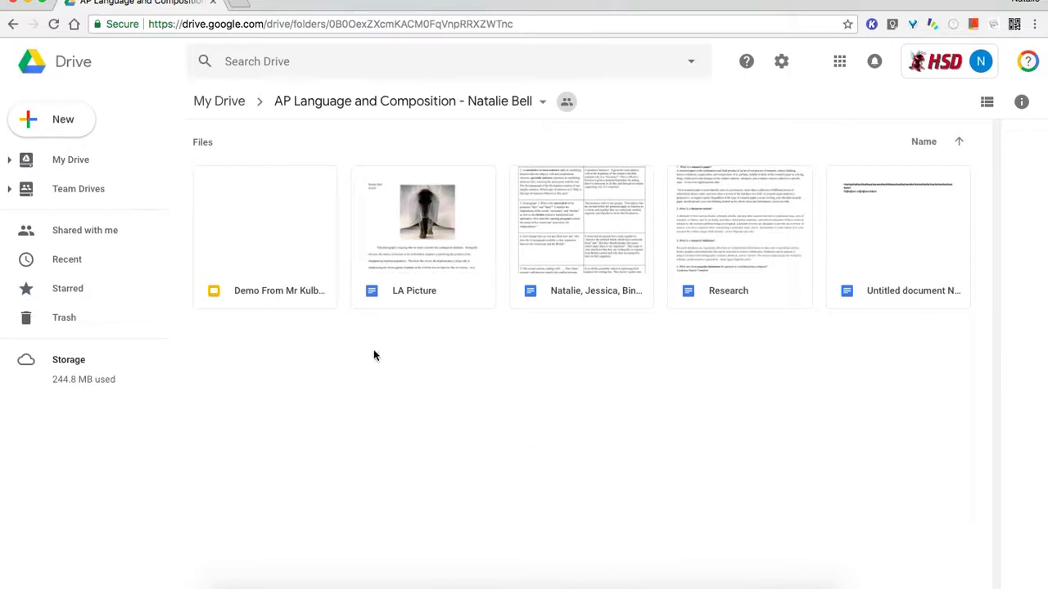
pyautogui.click(259, 256)
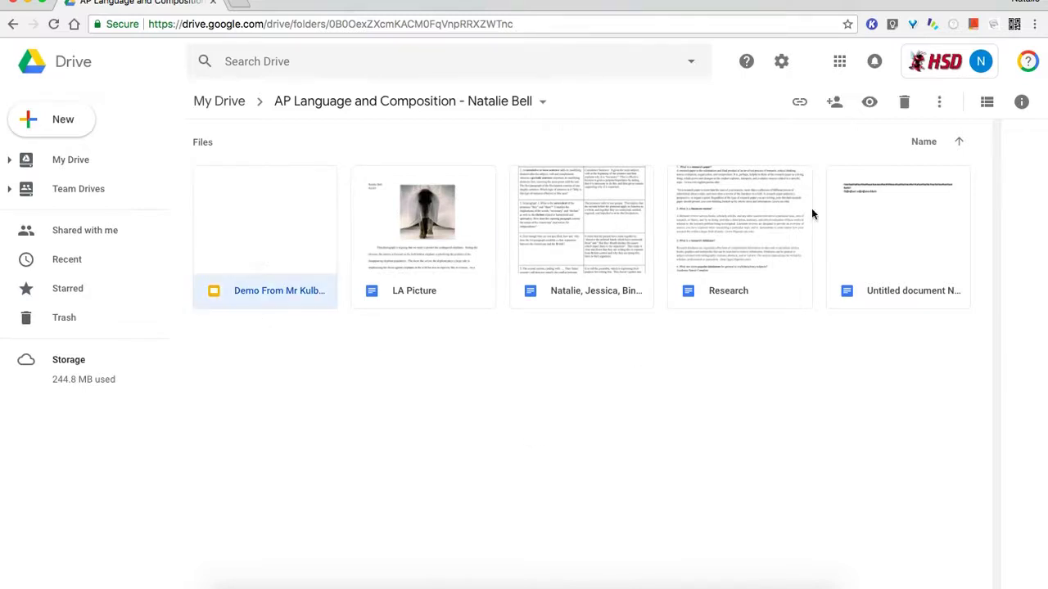
pyautogui.click(896, 233)
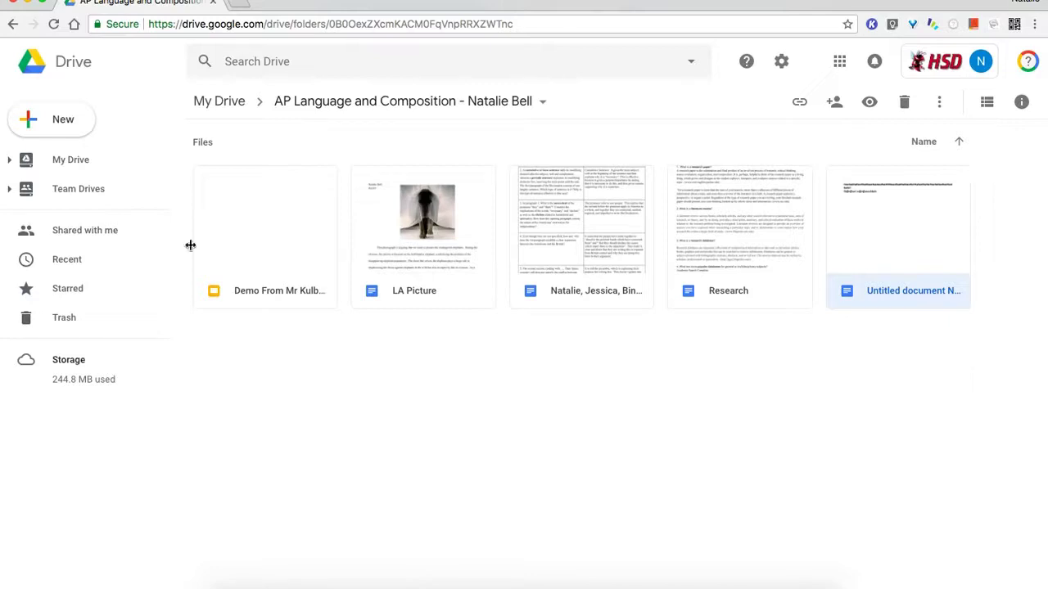
# Open the student's copy of the demo presentation, examine who it is shared with, and return to the Drive folder.
pyautogui.doubleClick(289, 237)
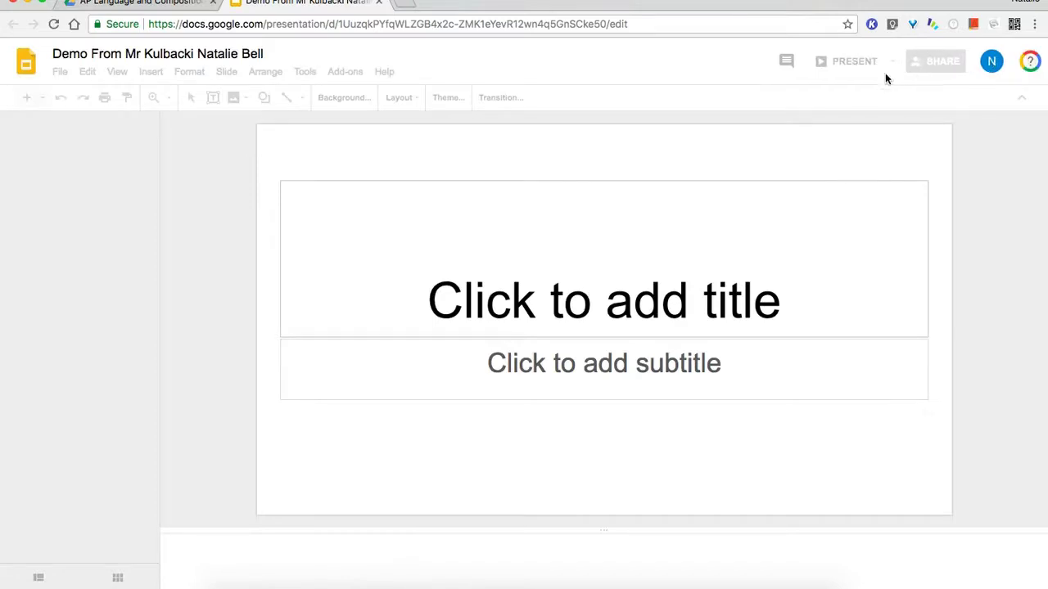
pyautogui.click(938, 69)
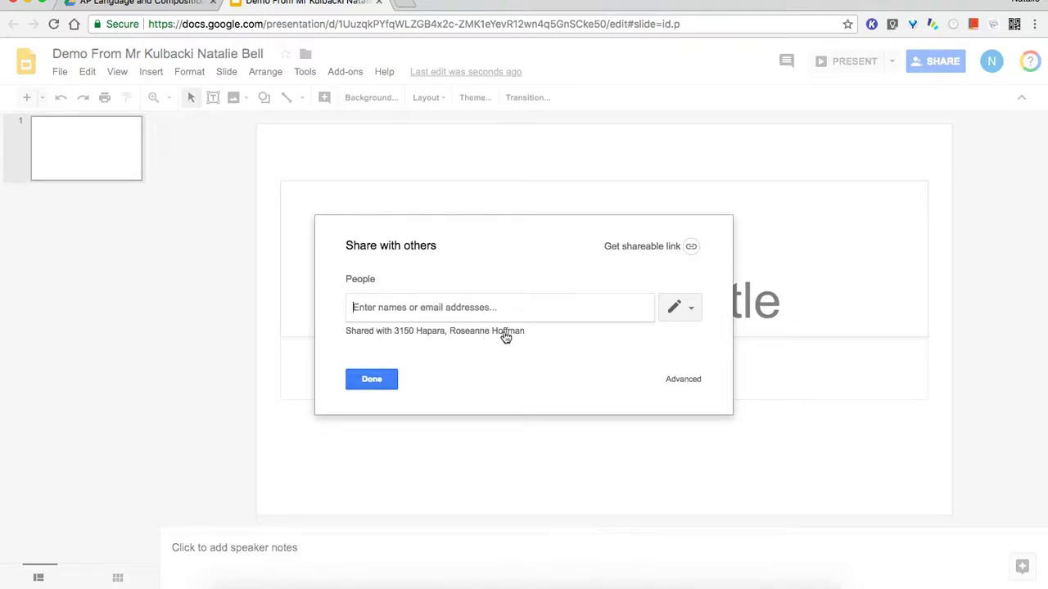
pyautogui.click(372, 379)
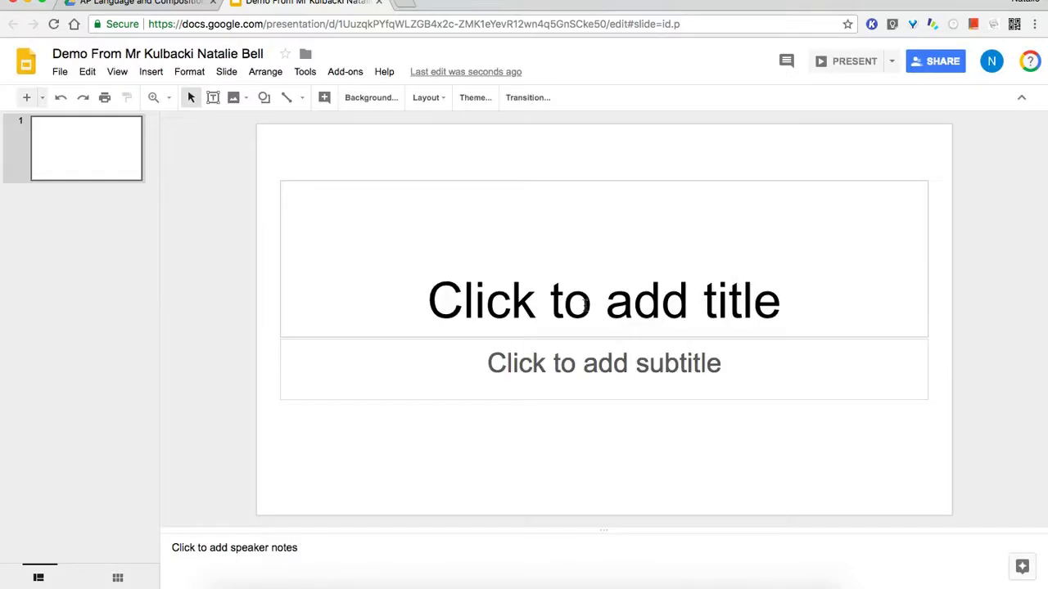
pyautogui.click(93, 2)
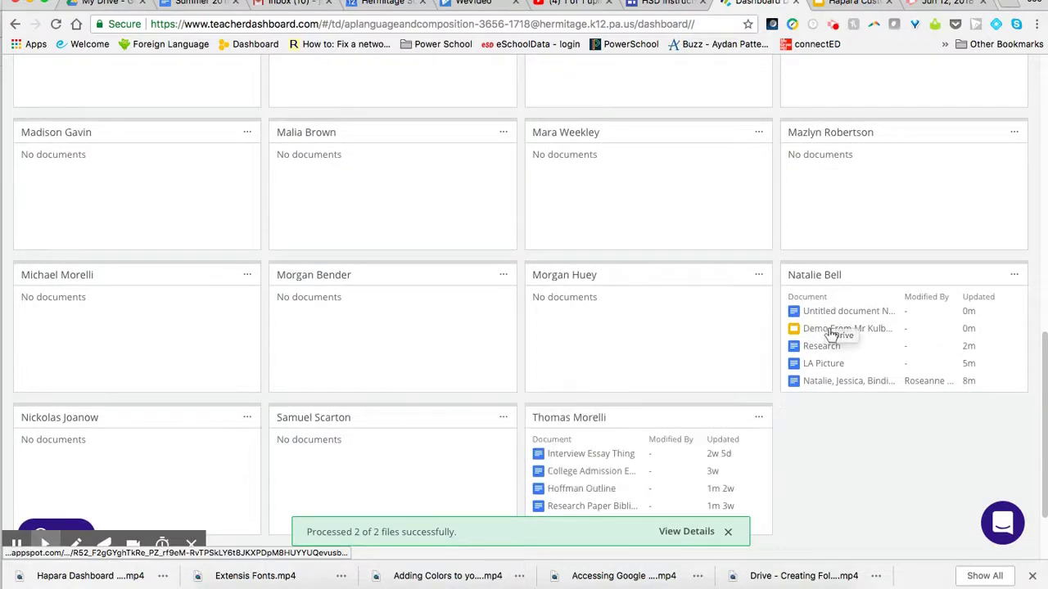
# Open the demo presentation from the student's tile in the Hapara dashboard and return to the class overview.
pyautogui.click(831, 328)
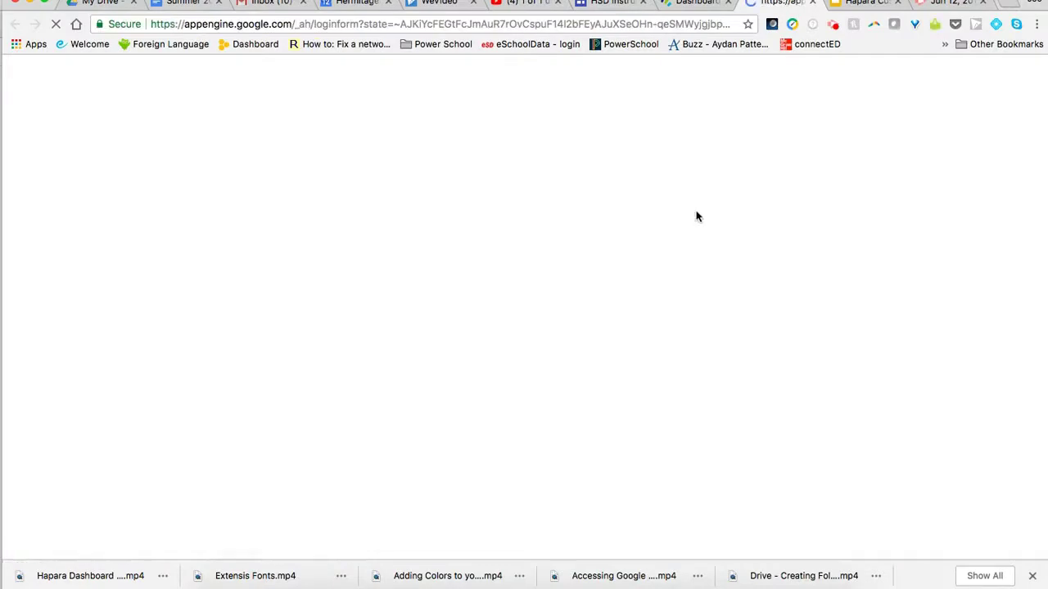
pyautogui.scroll(-2, 823, 330)
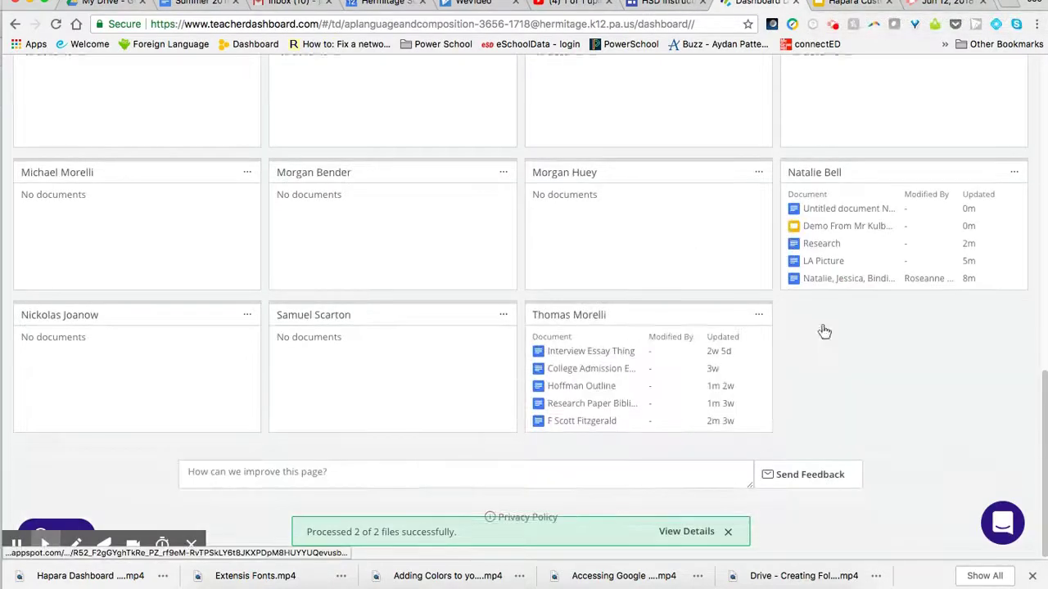
pyautogui.scroll(10, 825, 331)
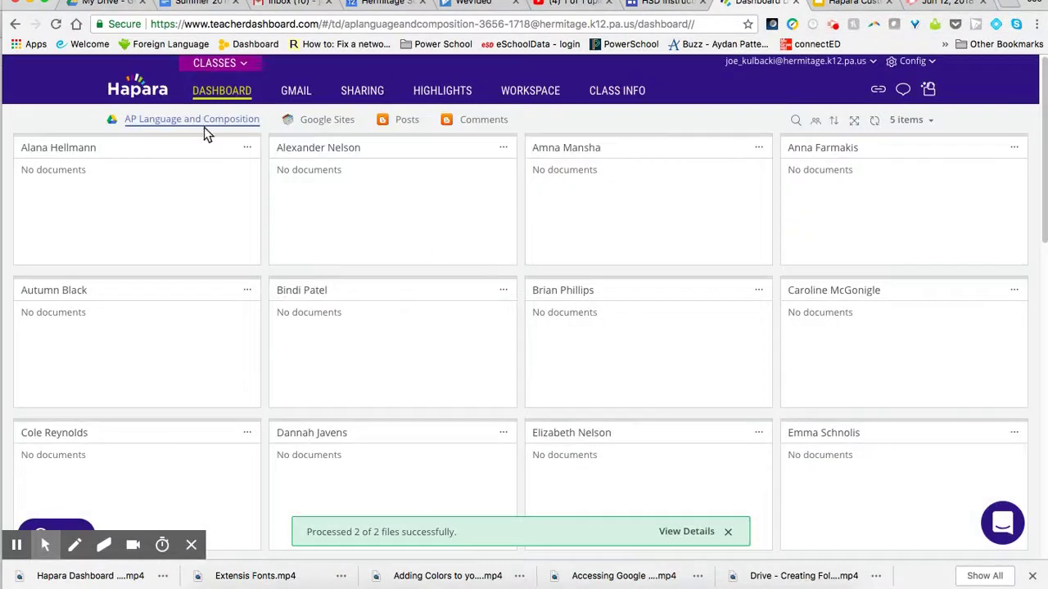